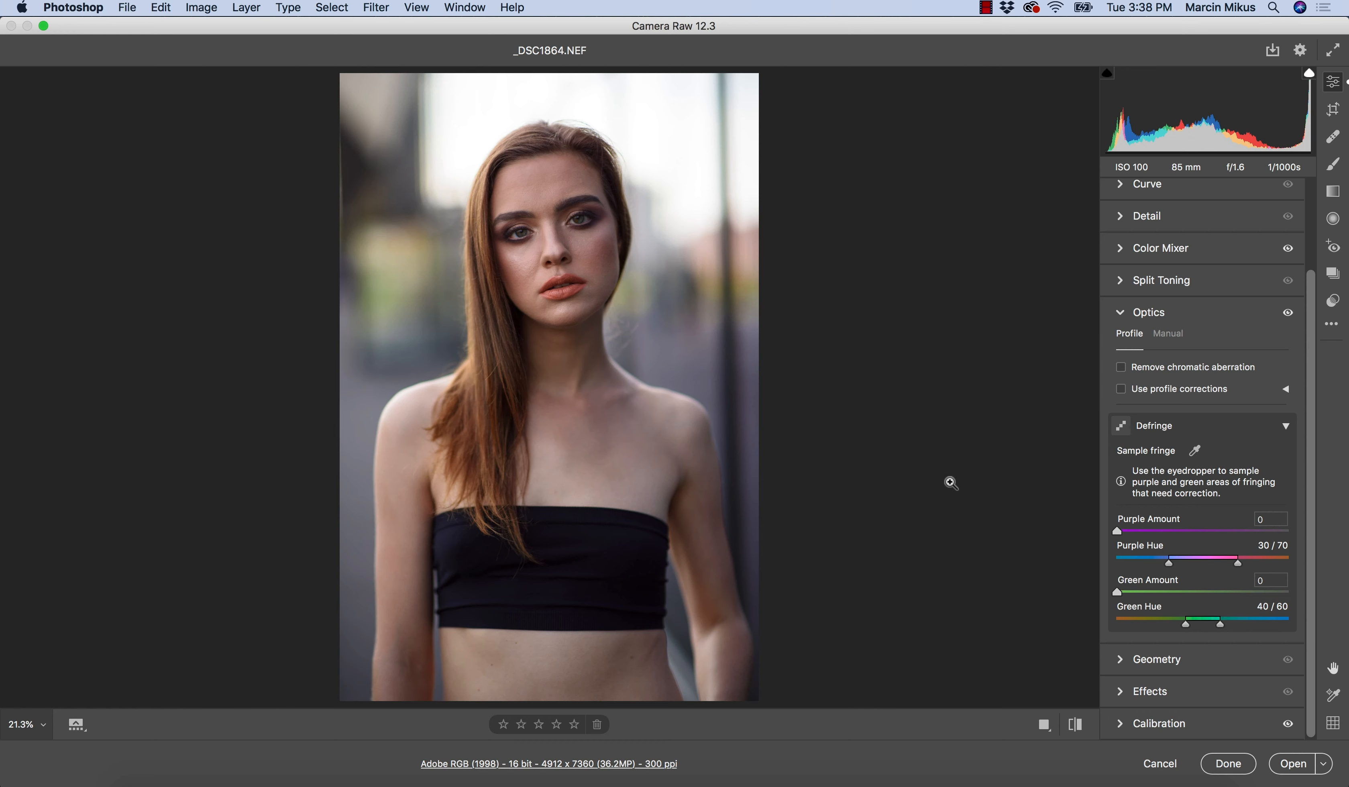
Examine the green and purple colour fringing along the hair edge at the top of the head
click(592, 145)
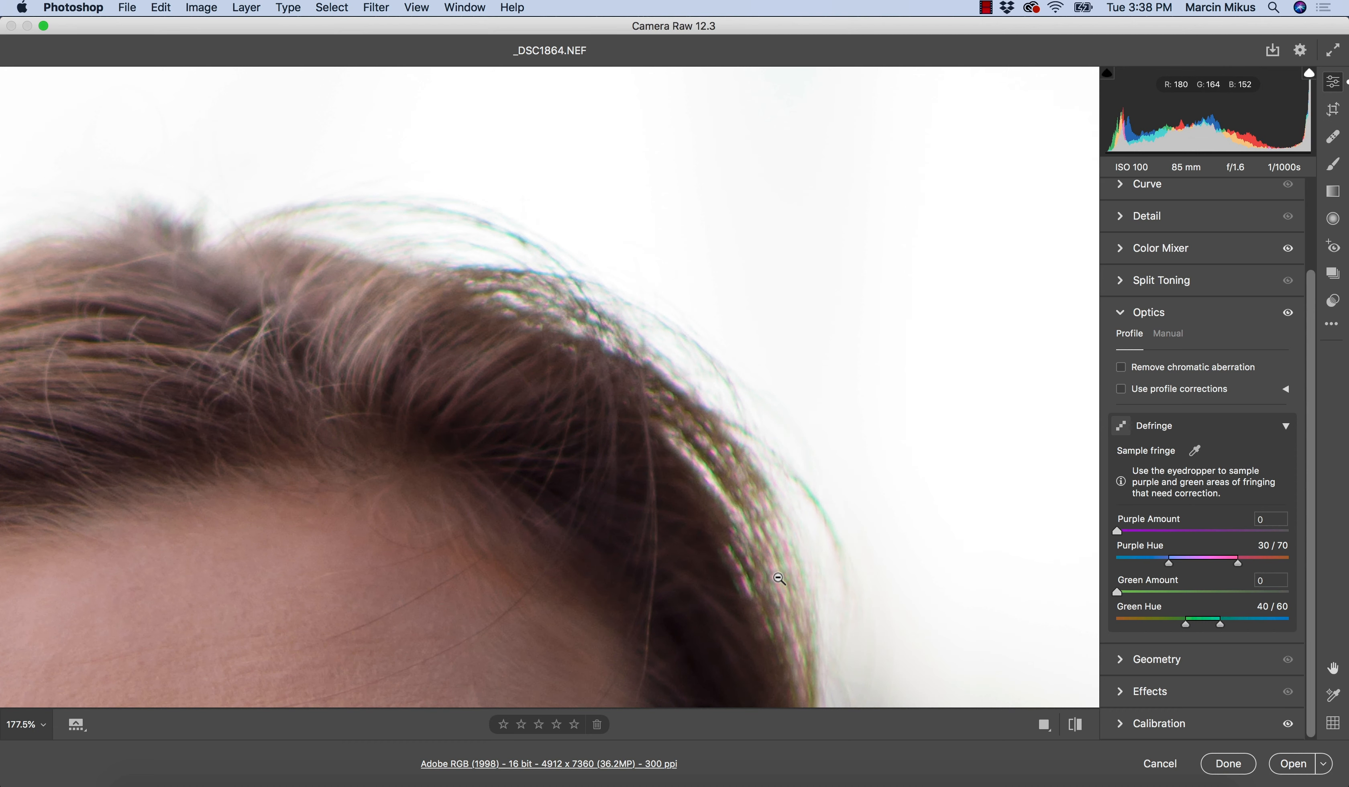
key(h)
drag(645, 578, 707, 435)
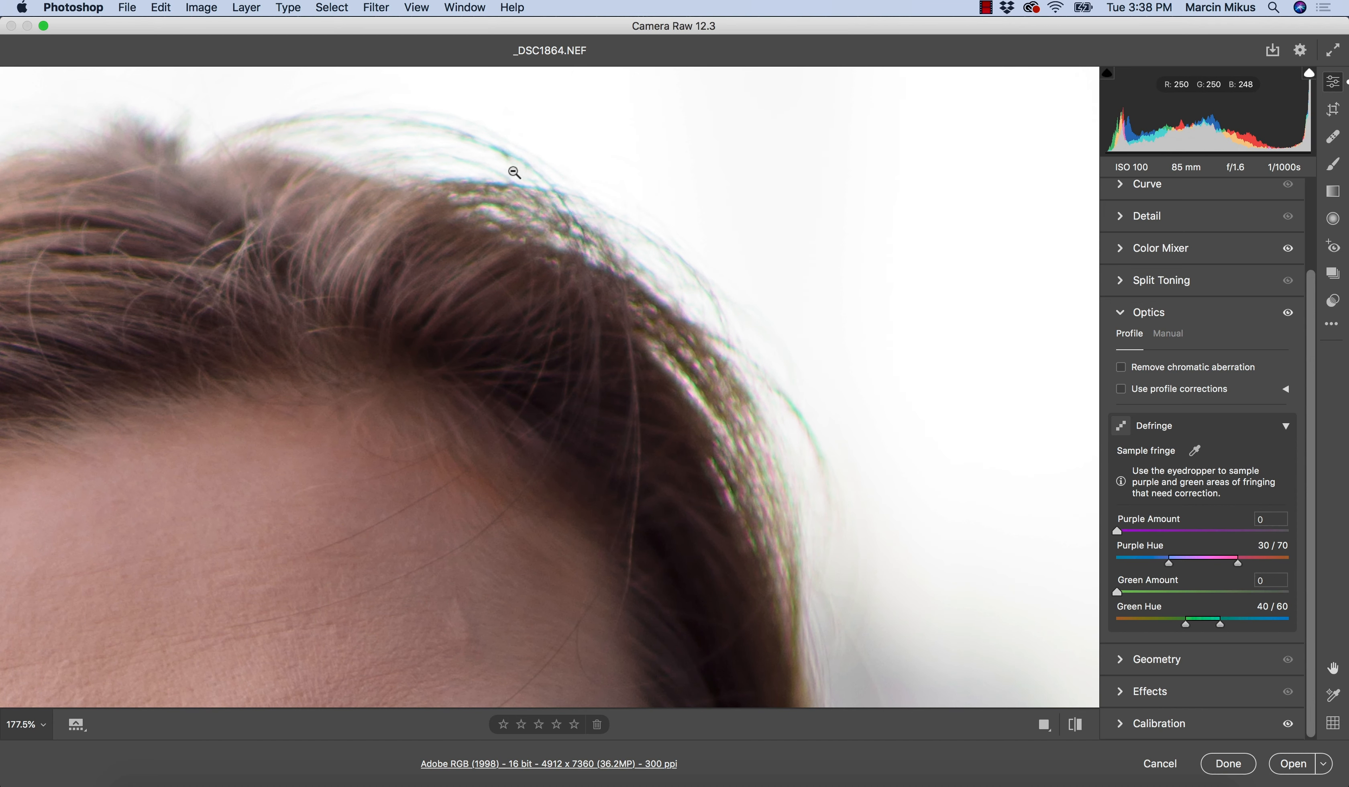
key(space)
drag(546, 250, 574, 295)
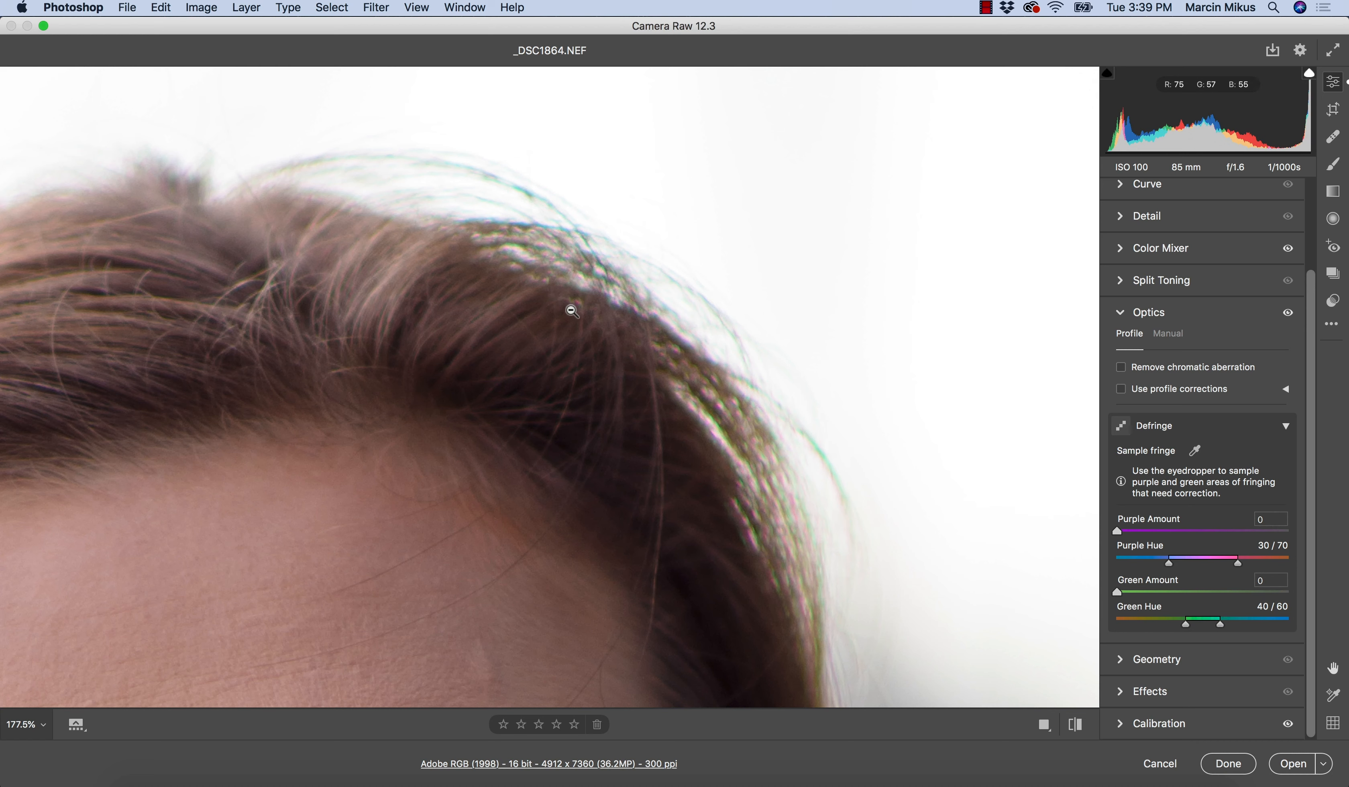
key(h)
drag(677, 418, 703, 444)
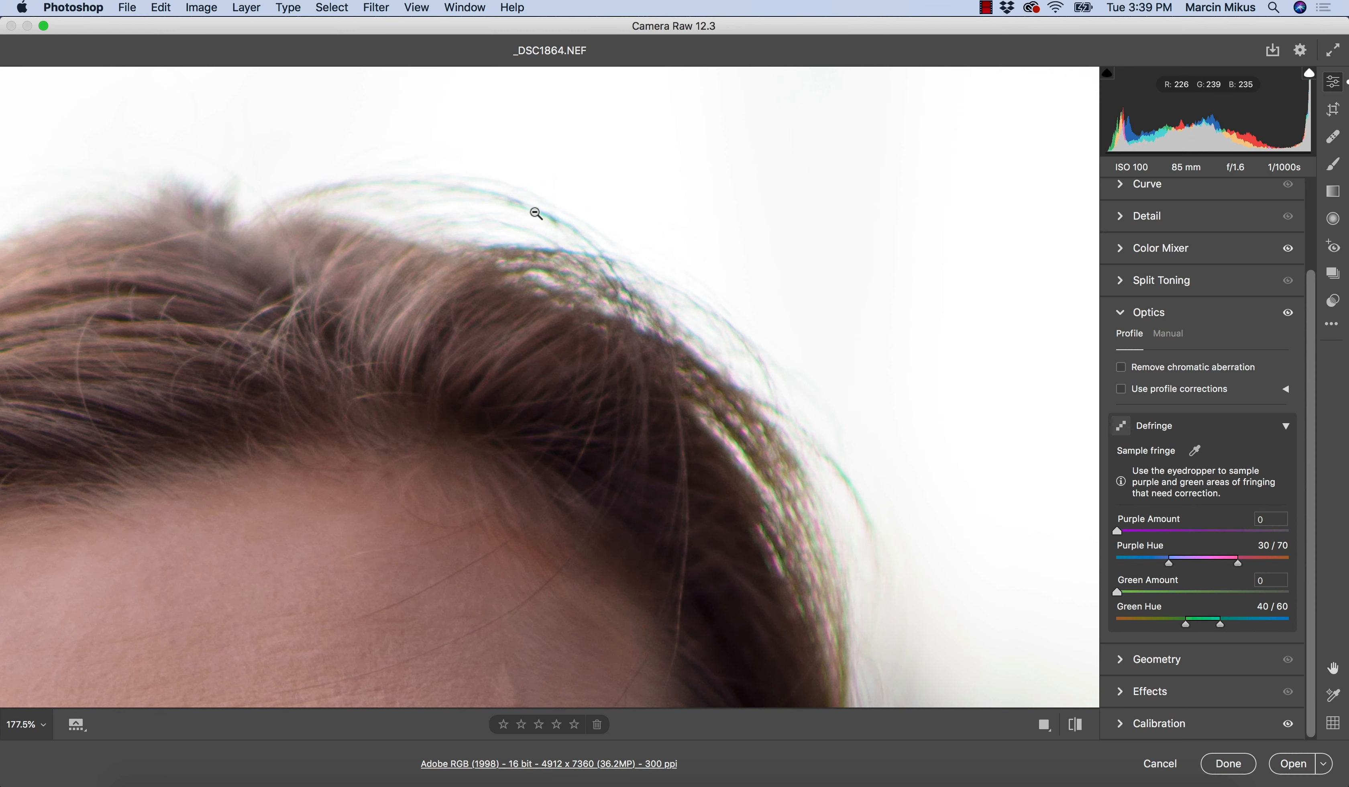
key(space)
drag(656, 386, 589, 319)
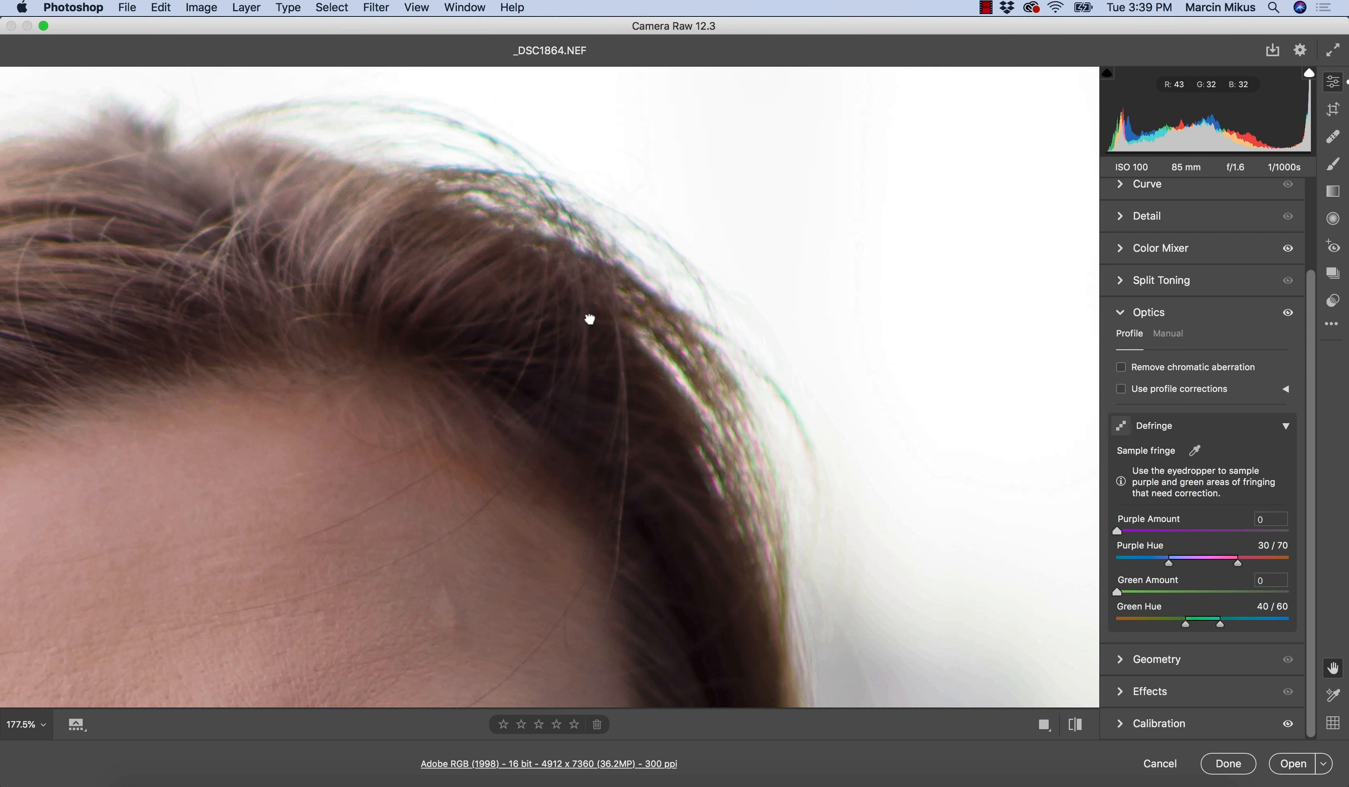
drag(675, 429, 645, 398)
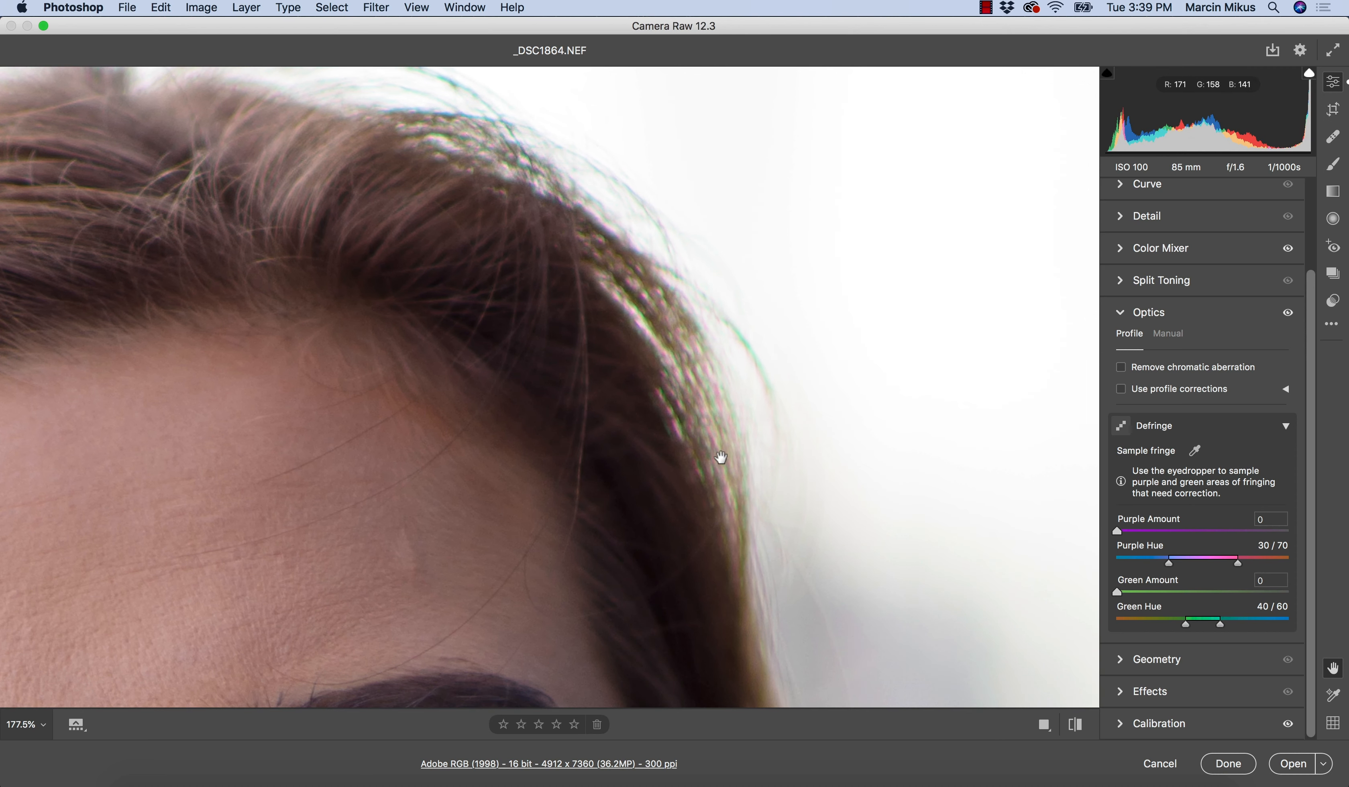
drag(714, 464, 687, 438)
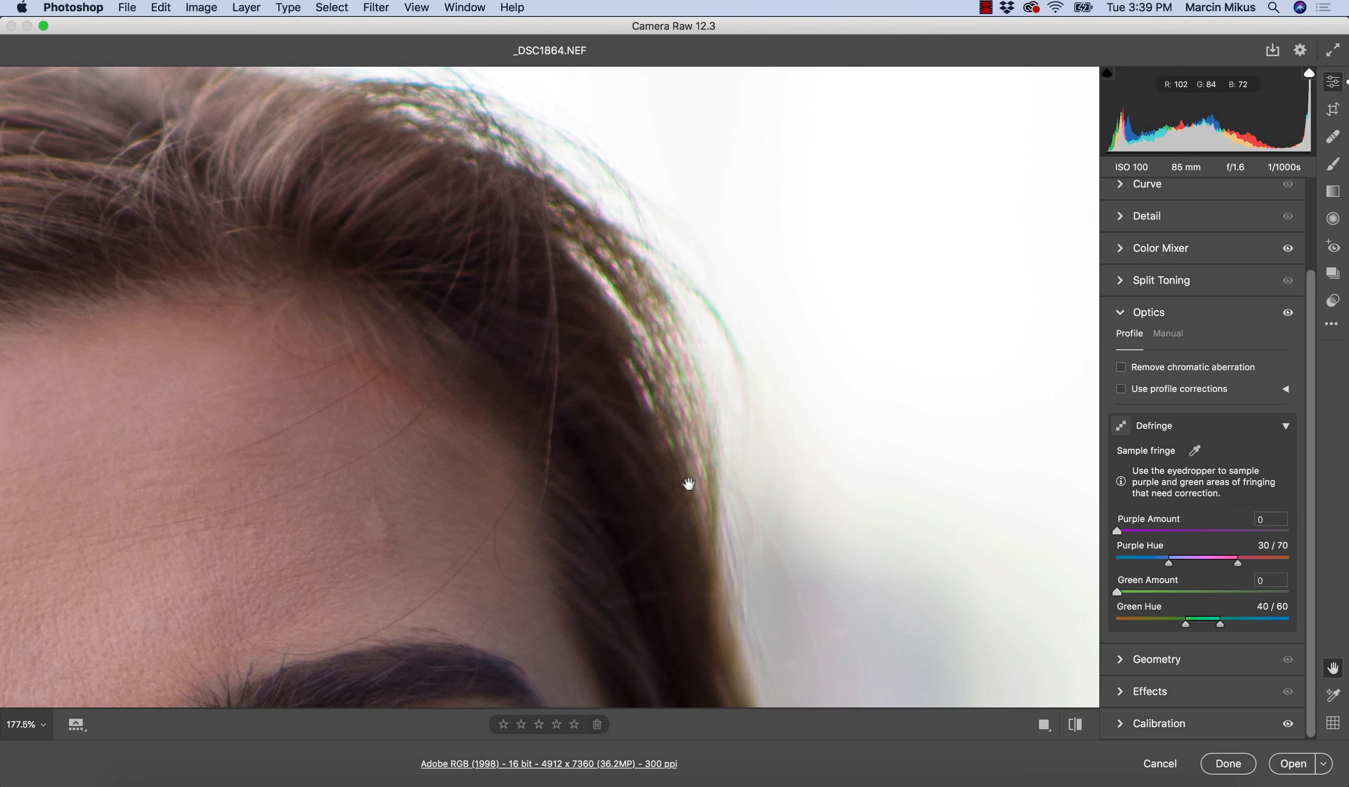
drag(693, 488, 666, 463)
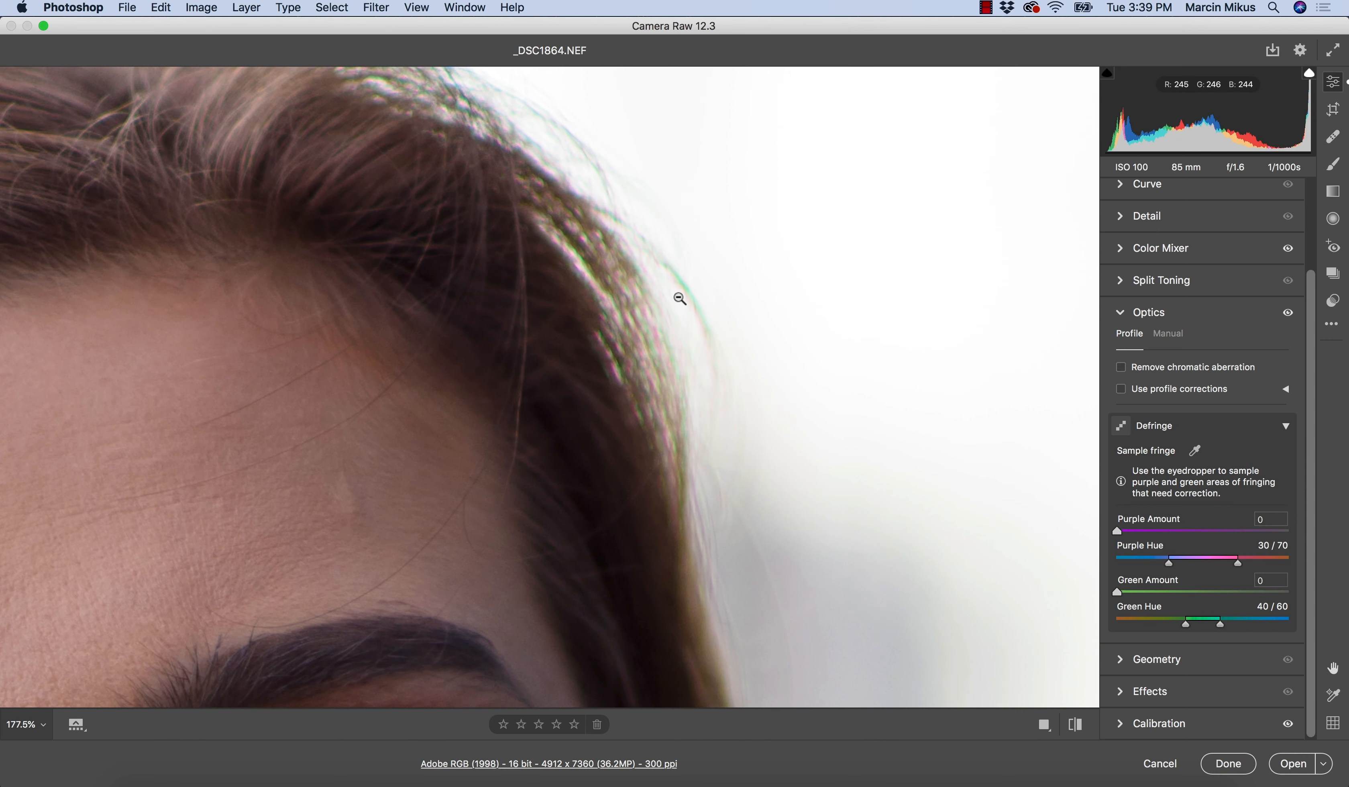
key(h)
drag(578, 284, 679, 373)
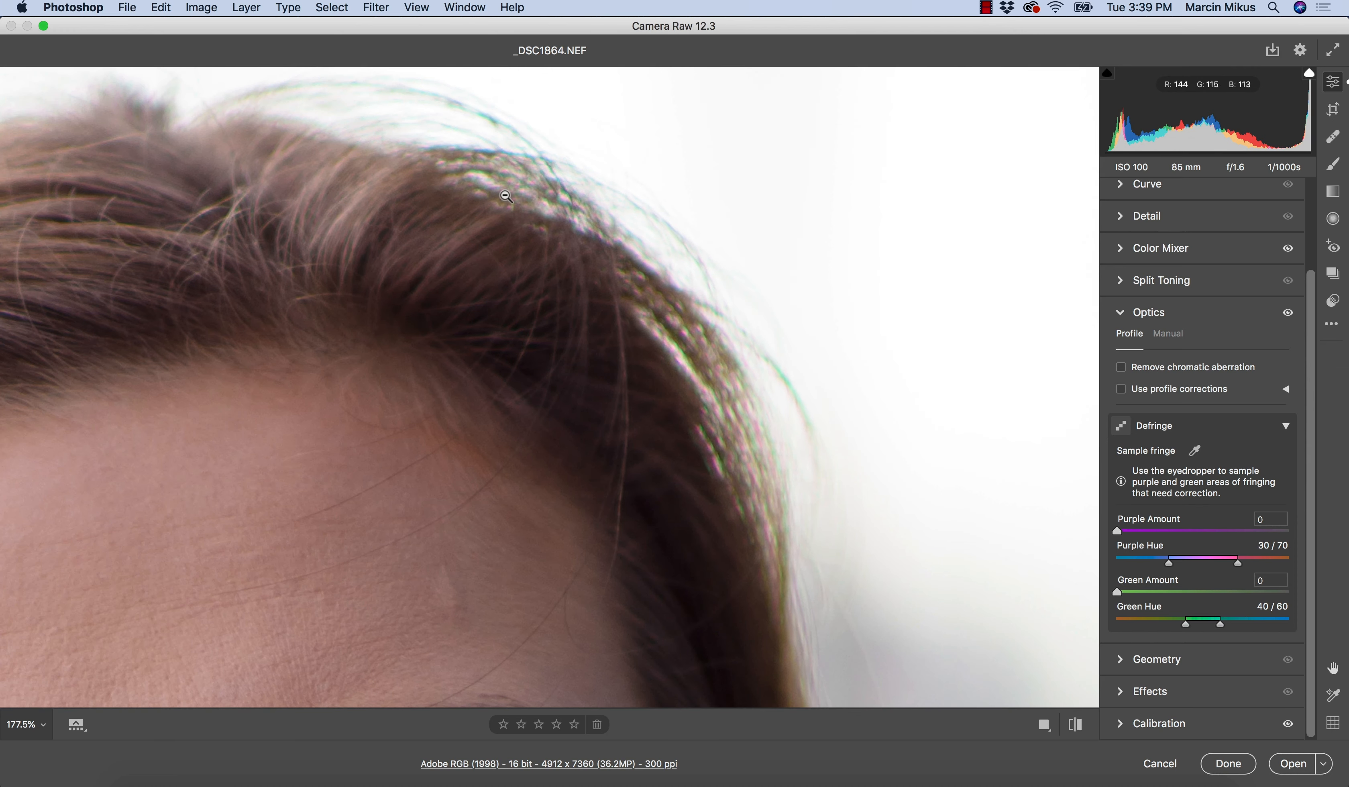
click(604, 441)
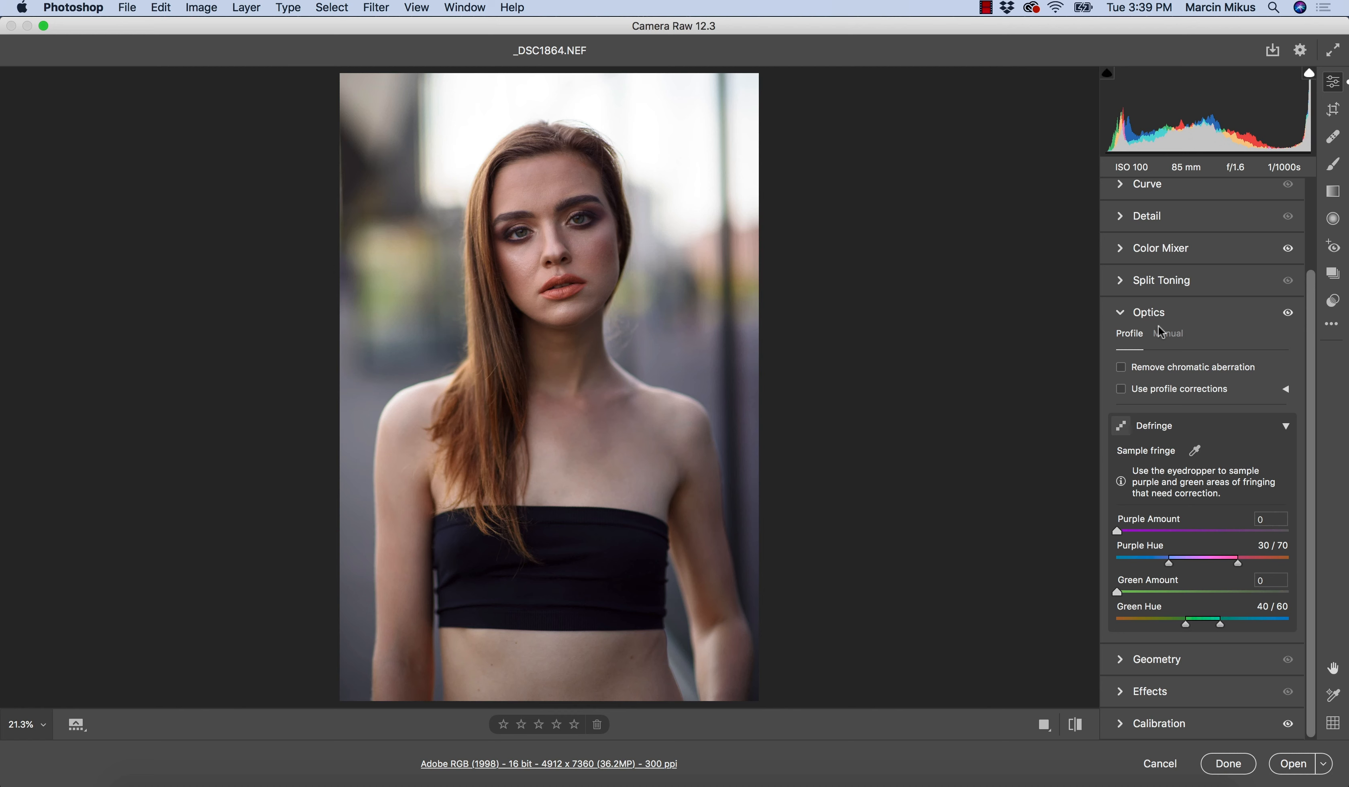
Compare the portrait with and without lens profile corrections, leaving the corrections enabled
click(1121, 389)
click(1121, 389)
click(1121, 389)
click(1121, 389)
click(1122, 389)
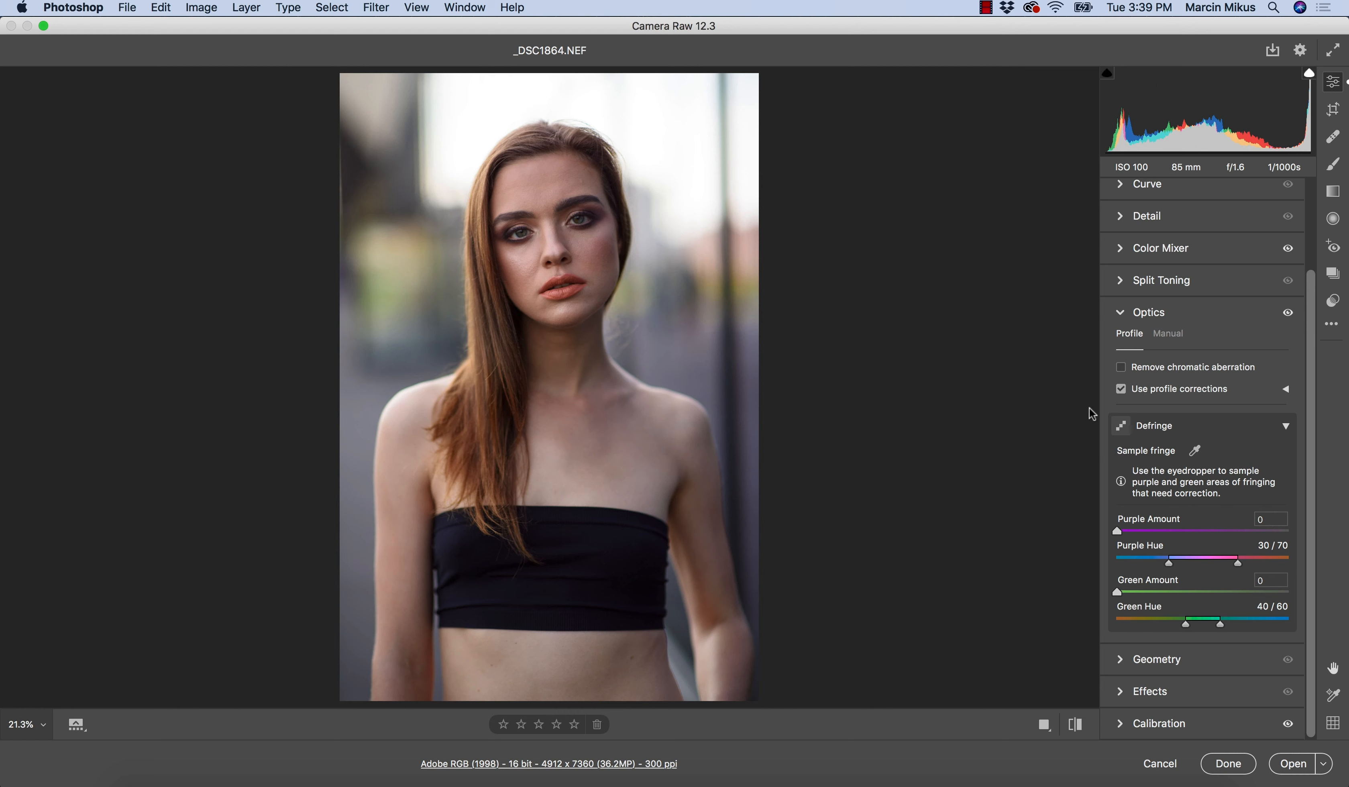
click(1122, 389)
click(1122, 389)
click(1121, 389)
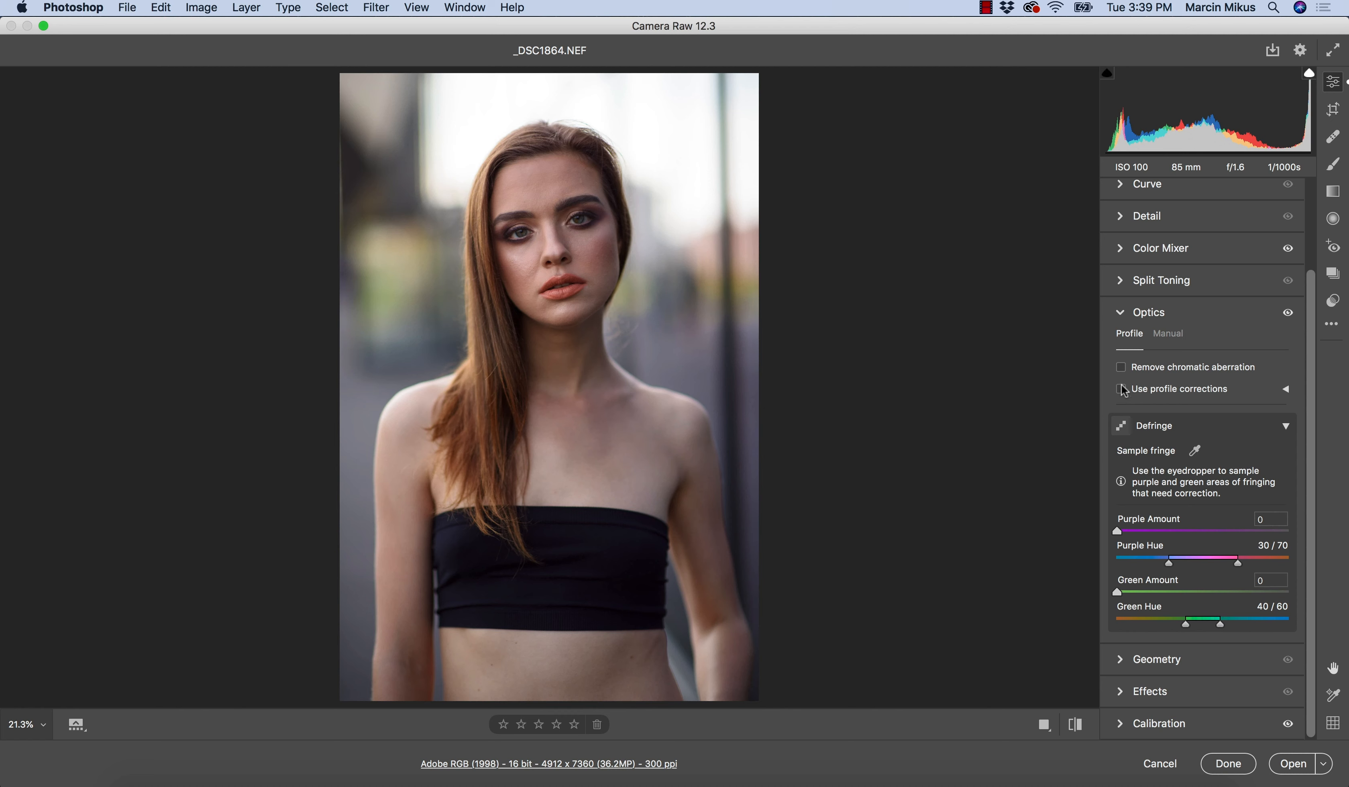
click(1121, 389)
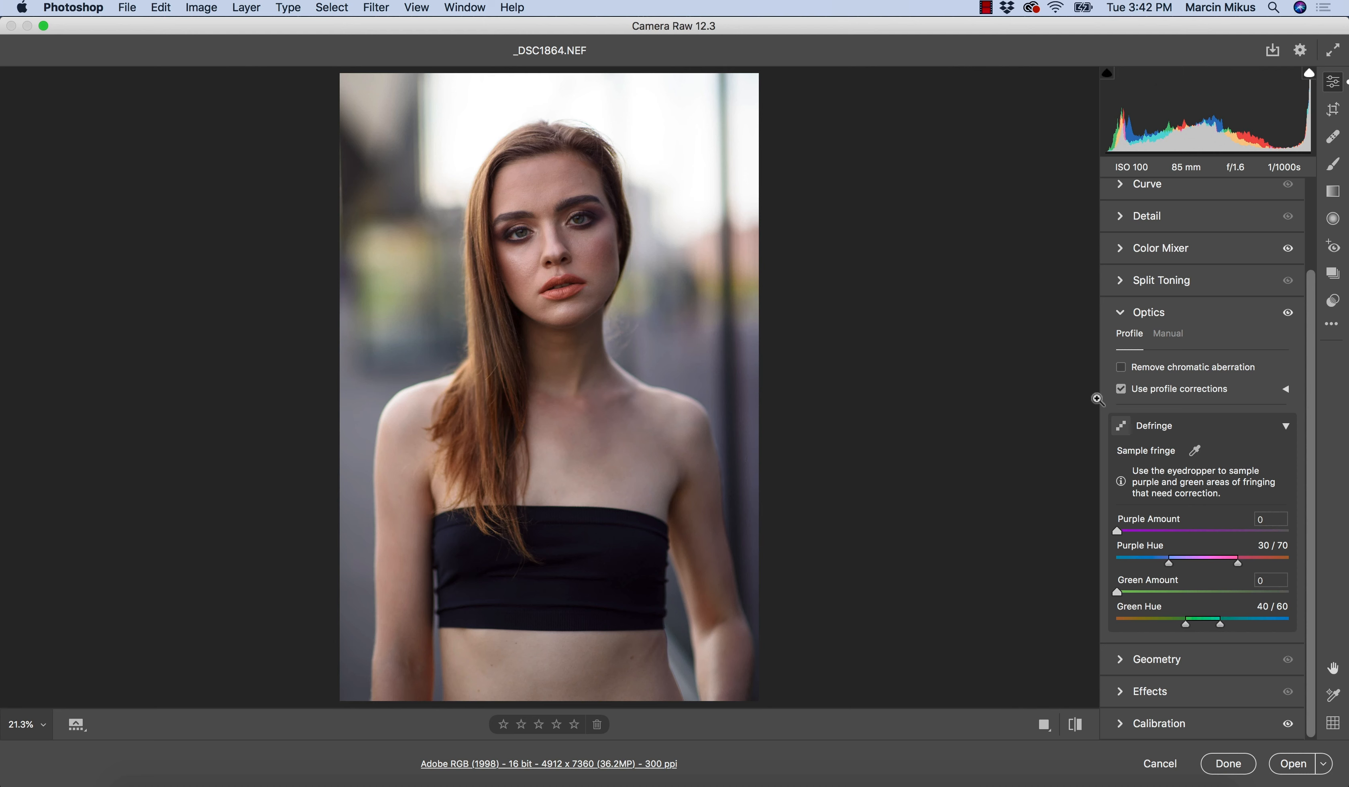
Try different profile correction amounts, ending with Distortion at 17 and Vignette at 78
click(1287, 389)
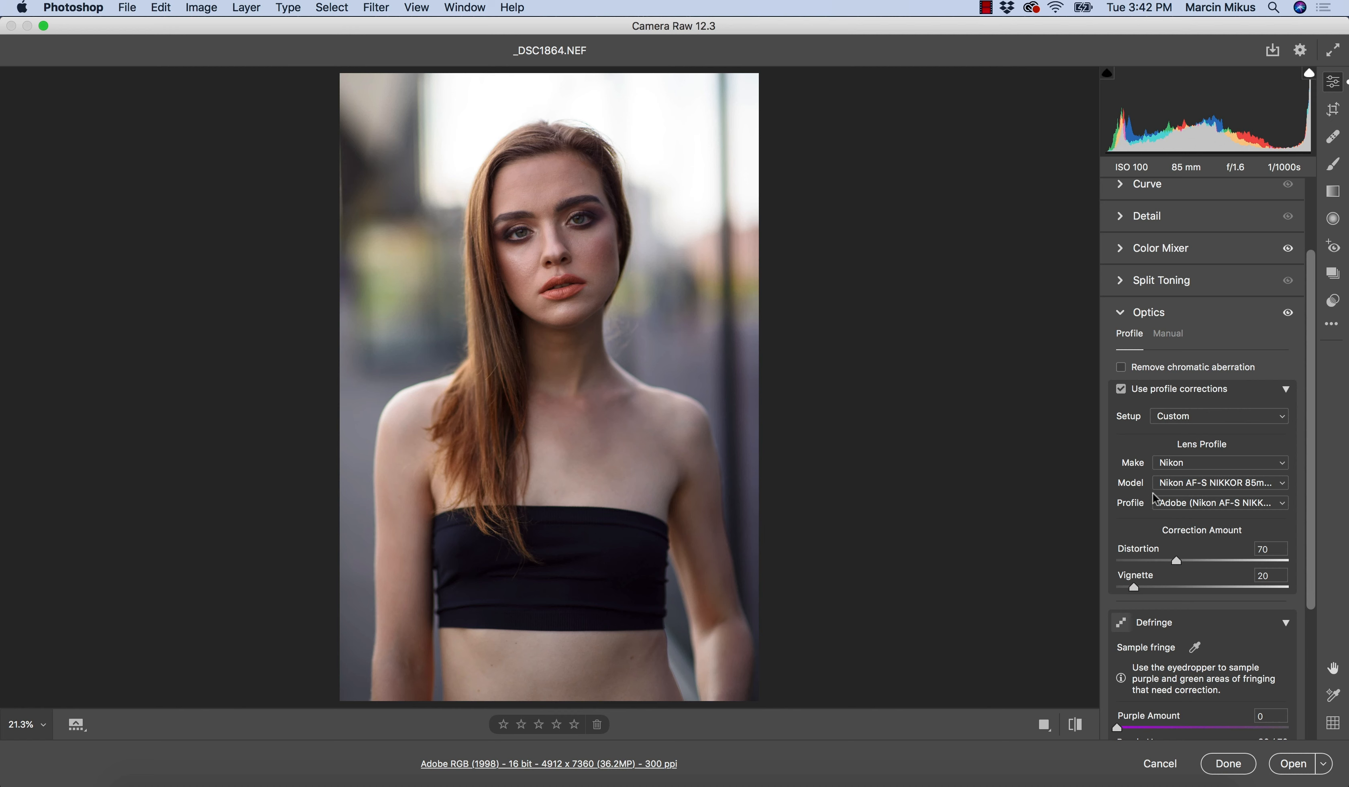
drag(1176, 562, 1135, 560)
click(1216, 560)
click(1131, 560)
click(1184, 586)
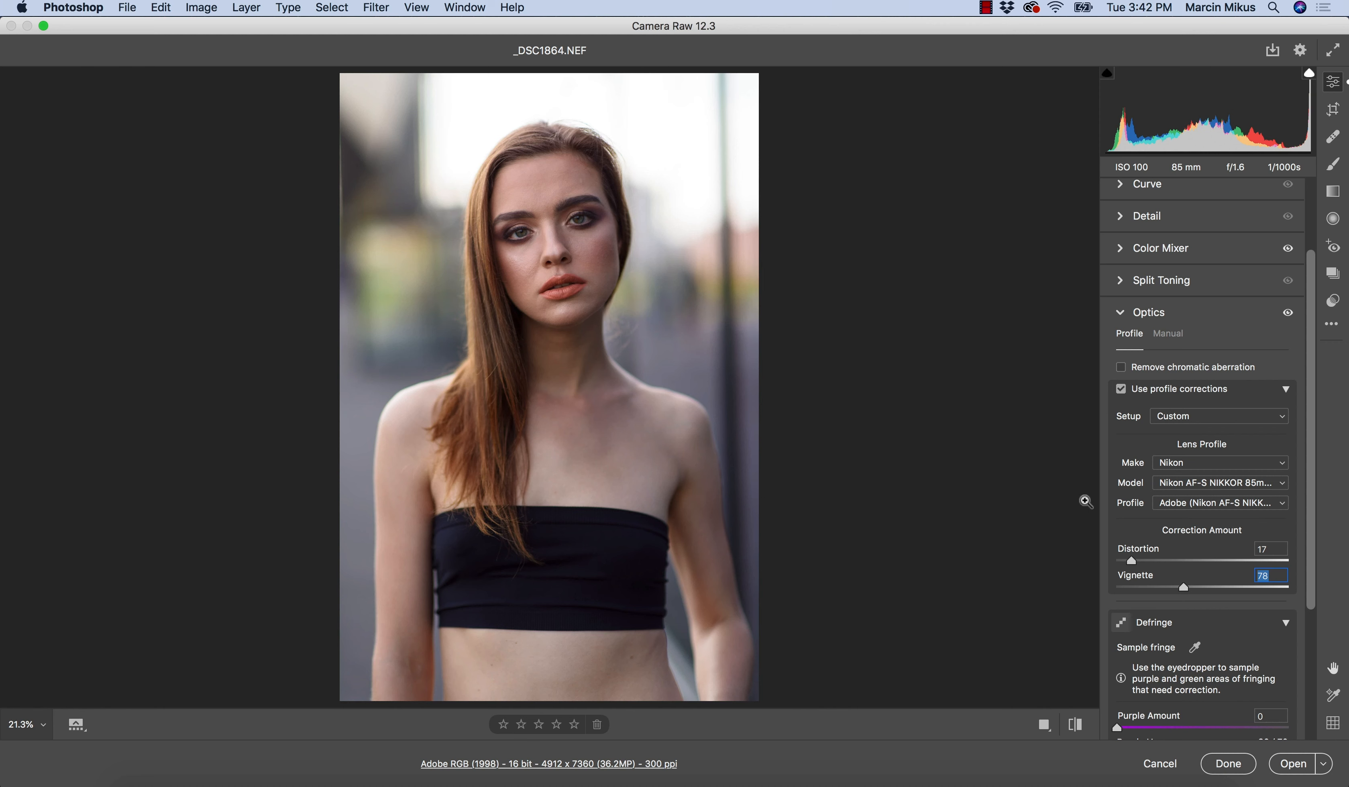
Undo the trial distortion and vignette changes and collapse the profile correction details
key(shift+Tab)
key(super+z)
key(super+z)
key(super+z)
key(super+z)
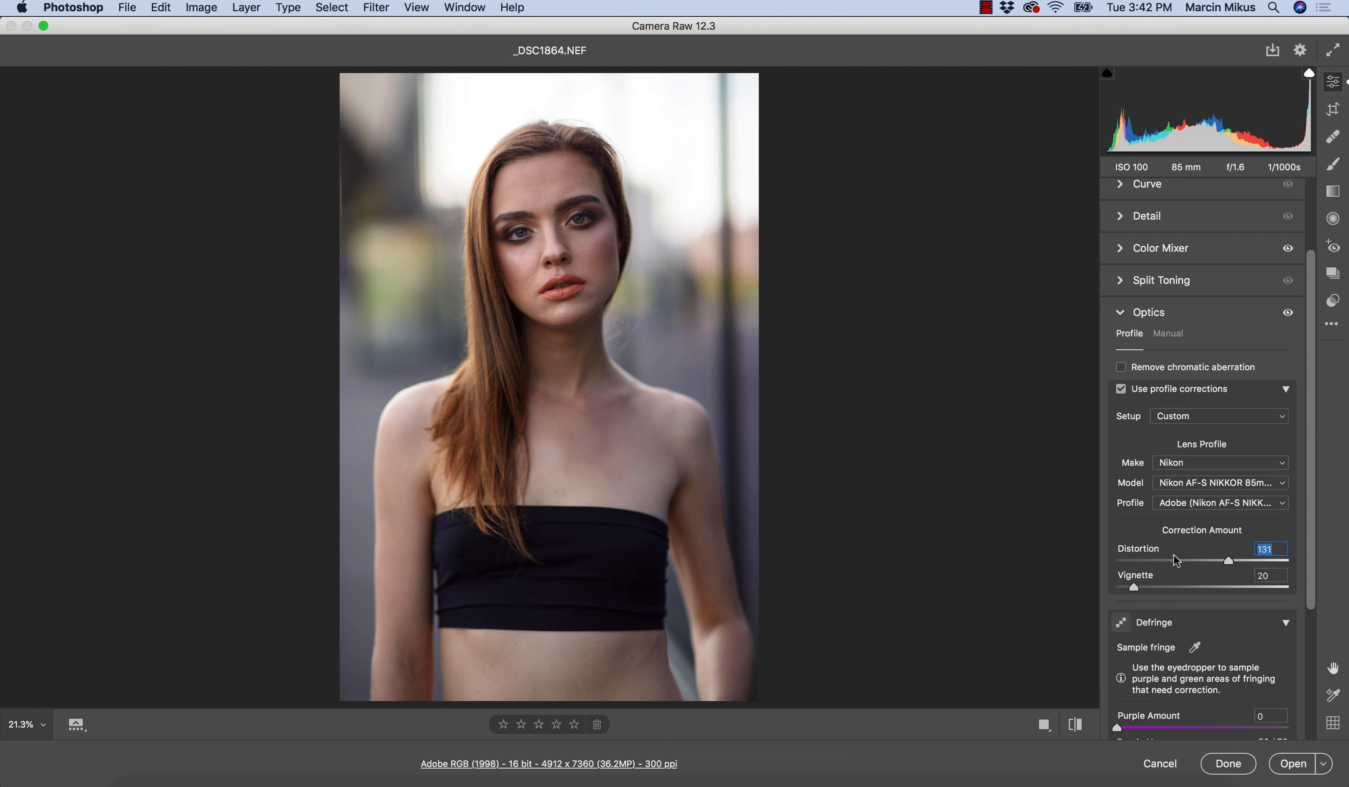
click(1173, 556)
click(1286, 389)
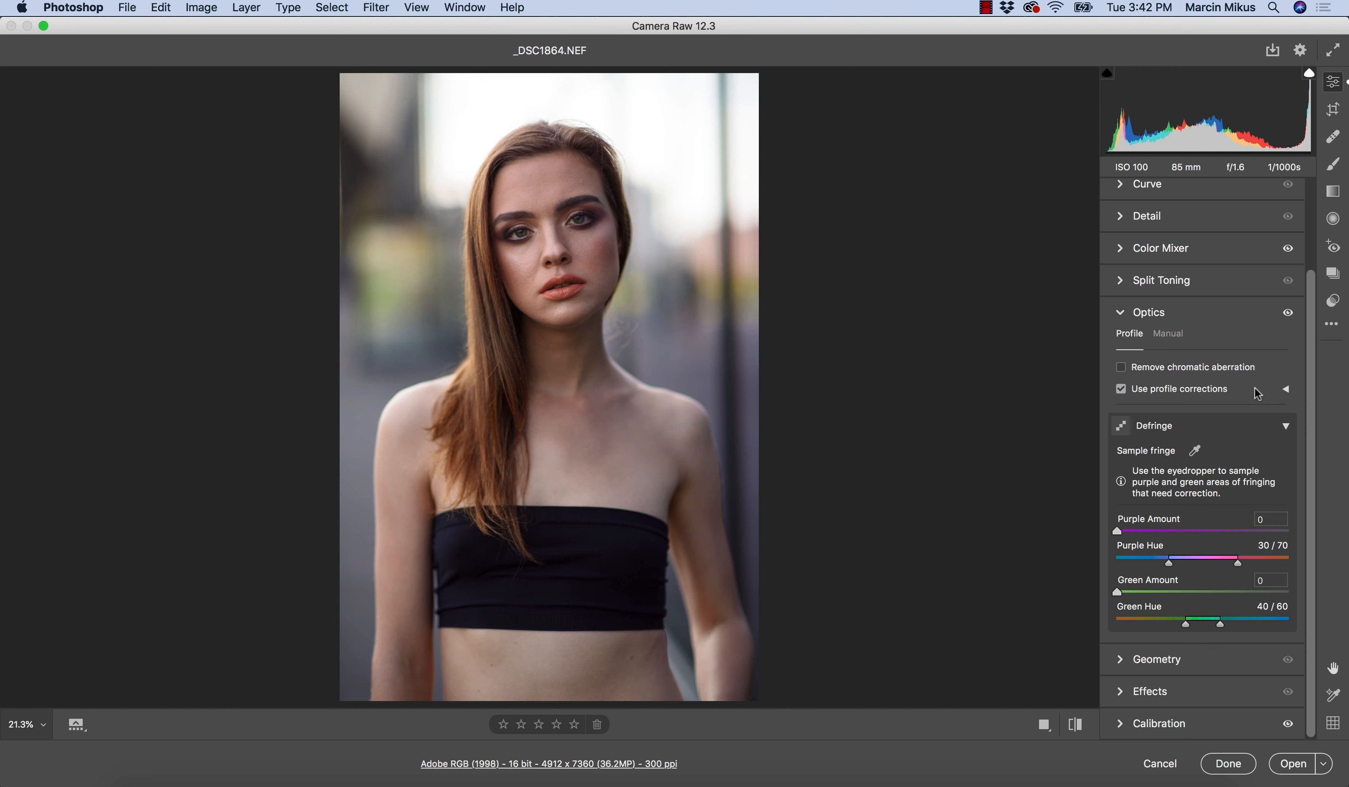
Look at the manual Distortion and Vignette controls and return to the lens profile settings
click(1170, 336)
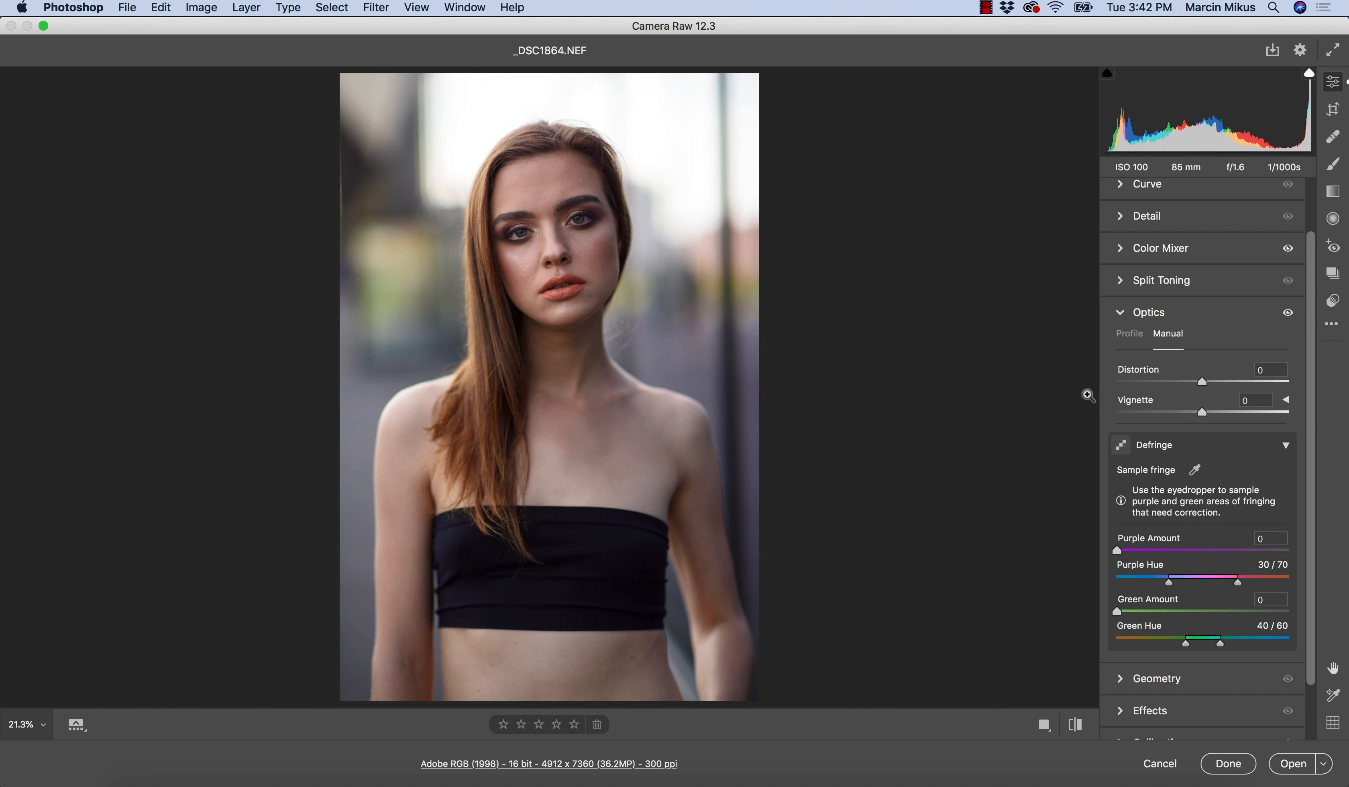
click(1202, 381)
click(1131, 334)
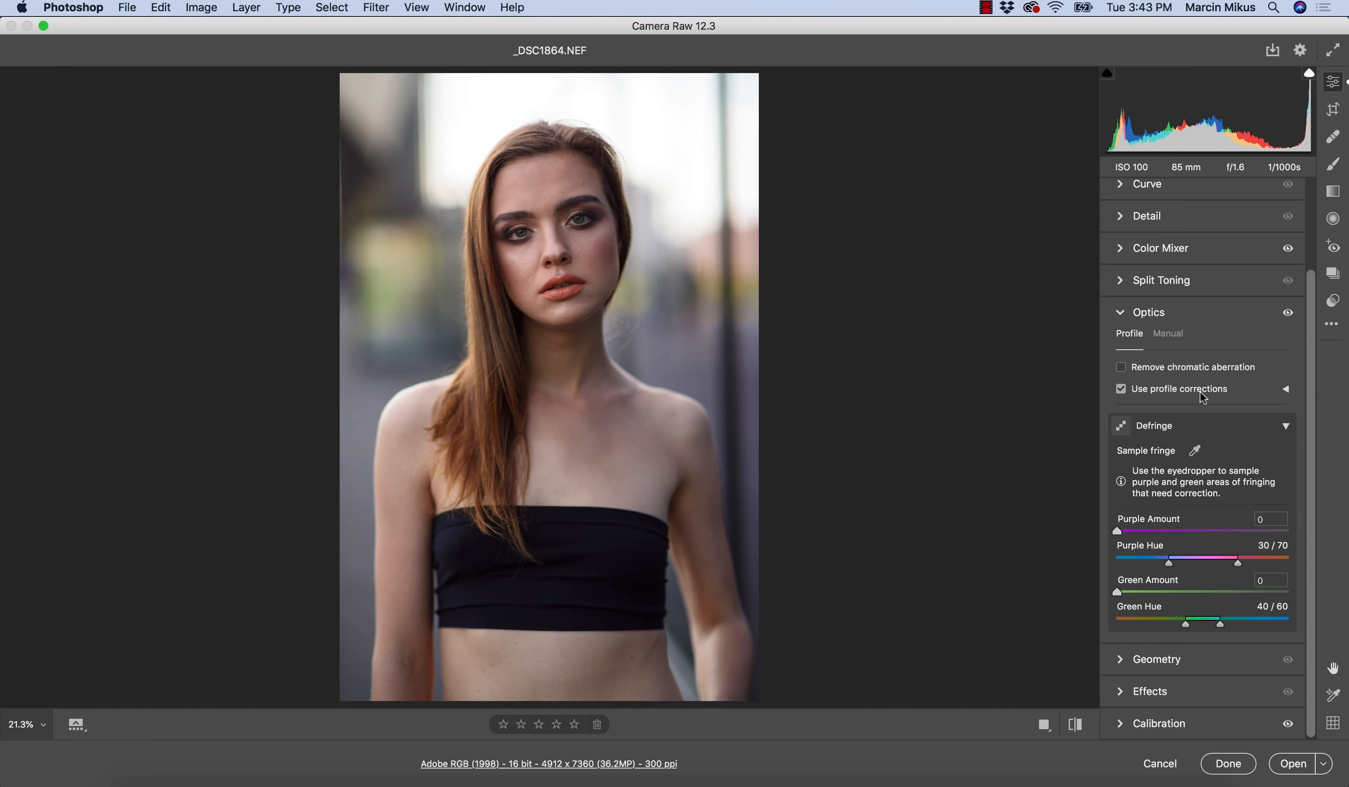
Enable the removal of chromatic aberration while viewing the hair edge up close
click(570, 126)
key(space)
drag(683, 475, 562, 369)
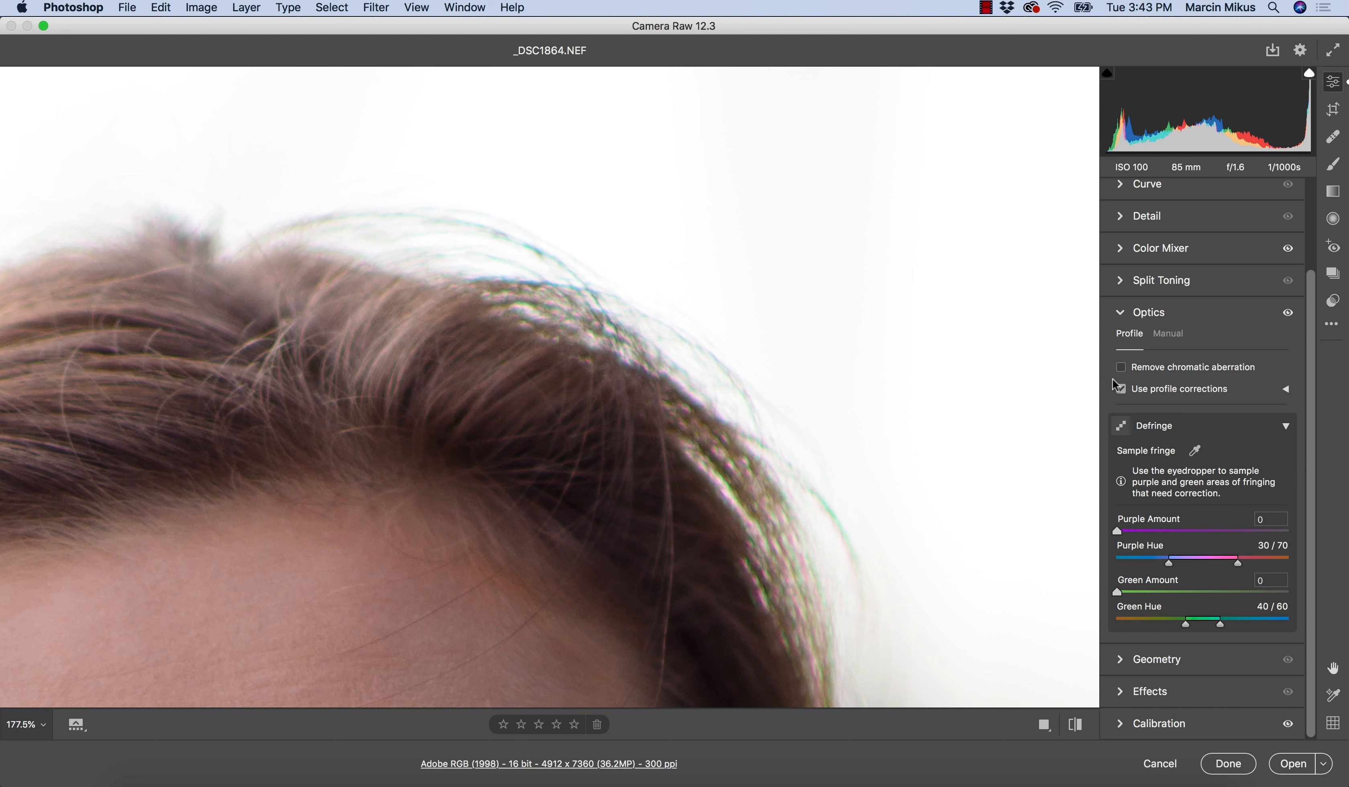
click(1122, 372)
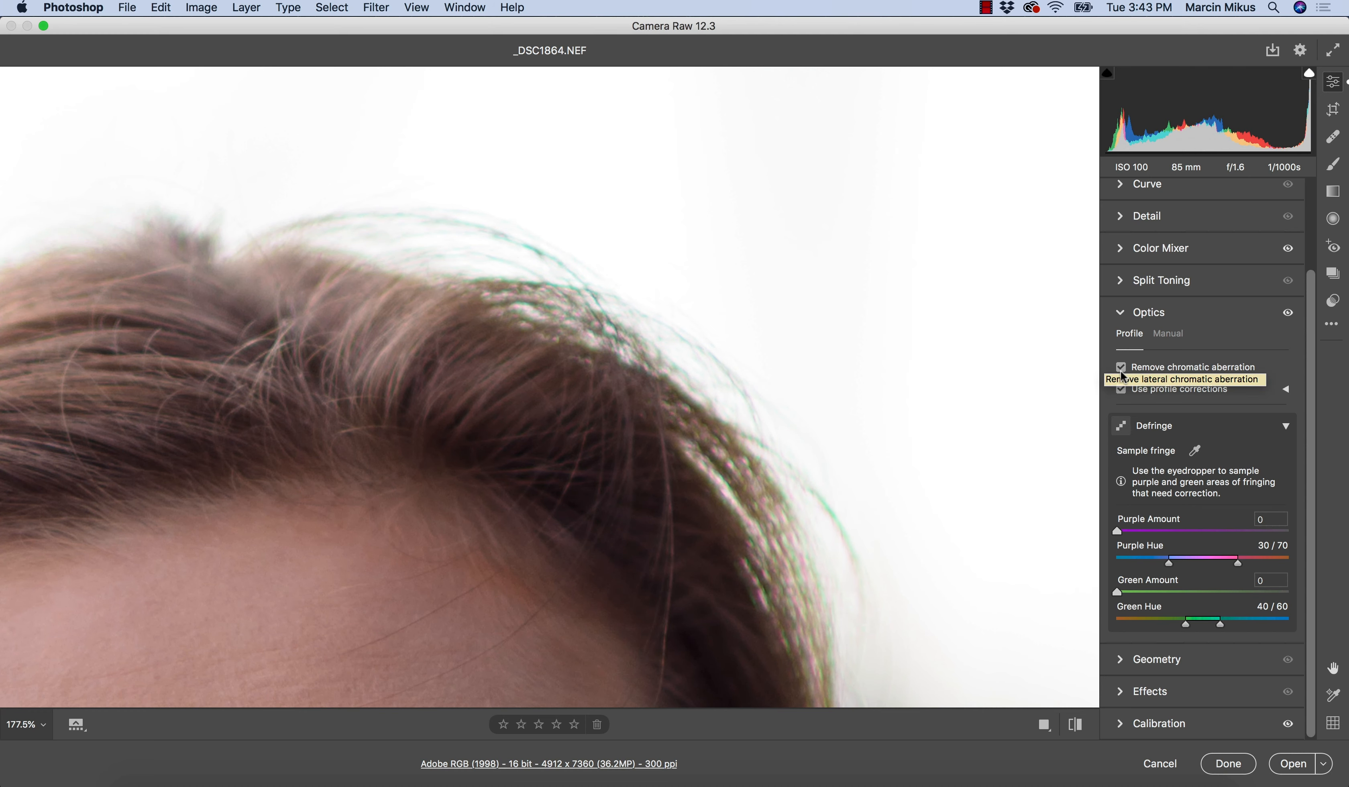
Inspect the hair edge at several magnifications, comparing it with chromatic aberration removal off and on
click(586, 316)
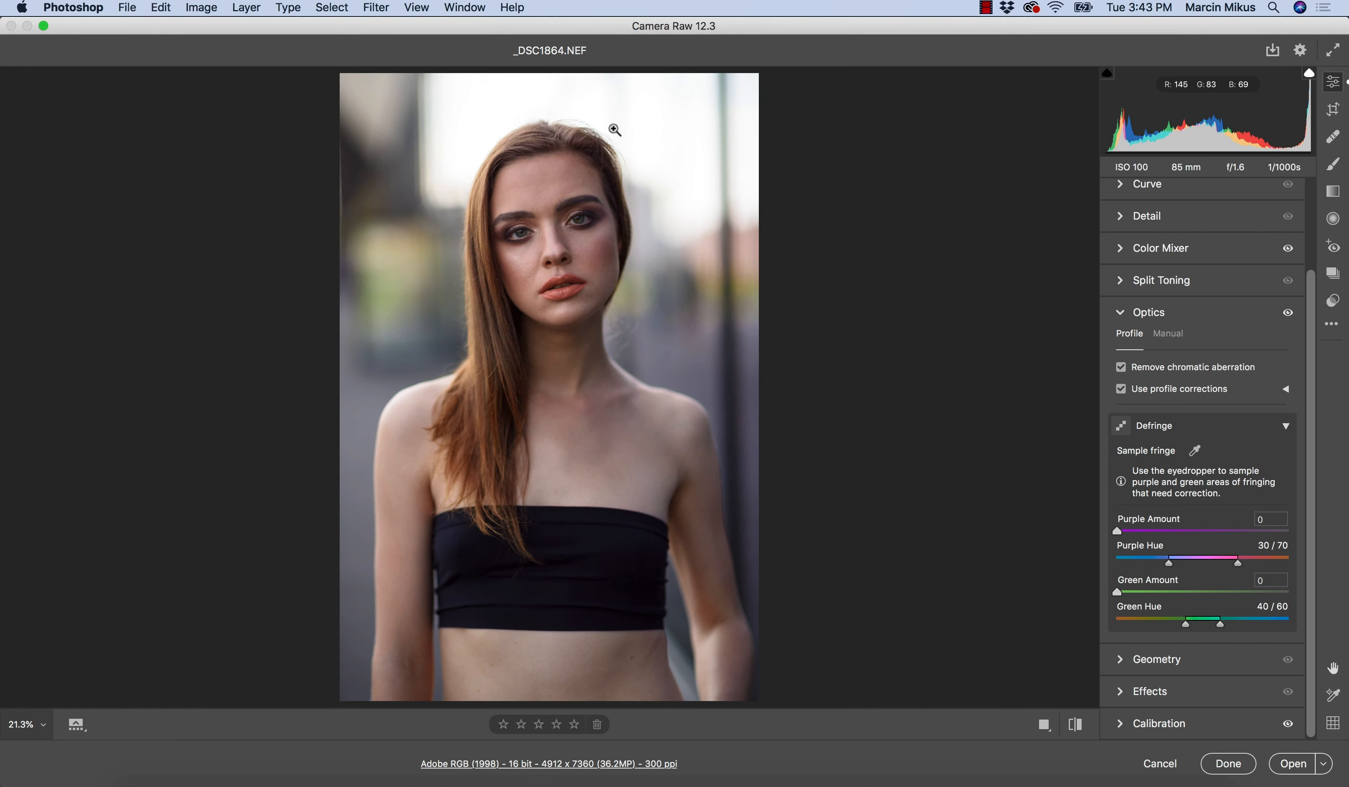
click(594, 138)
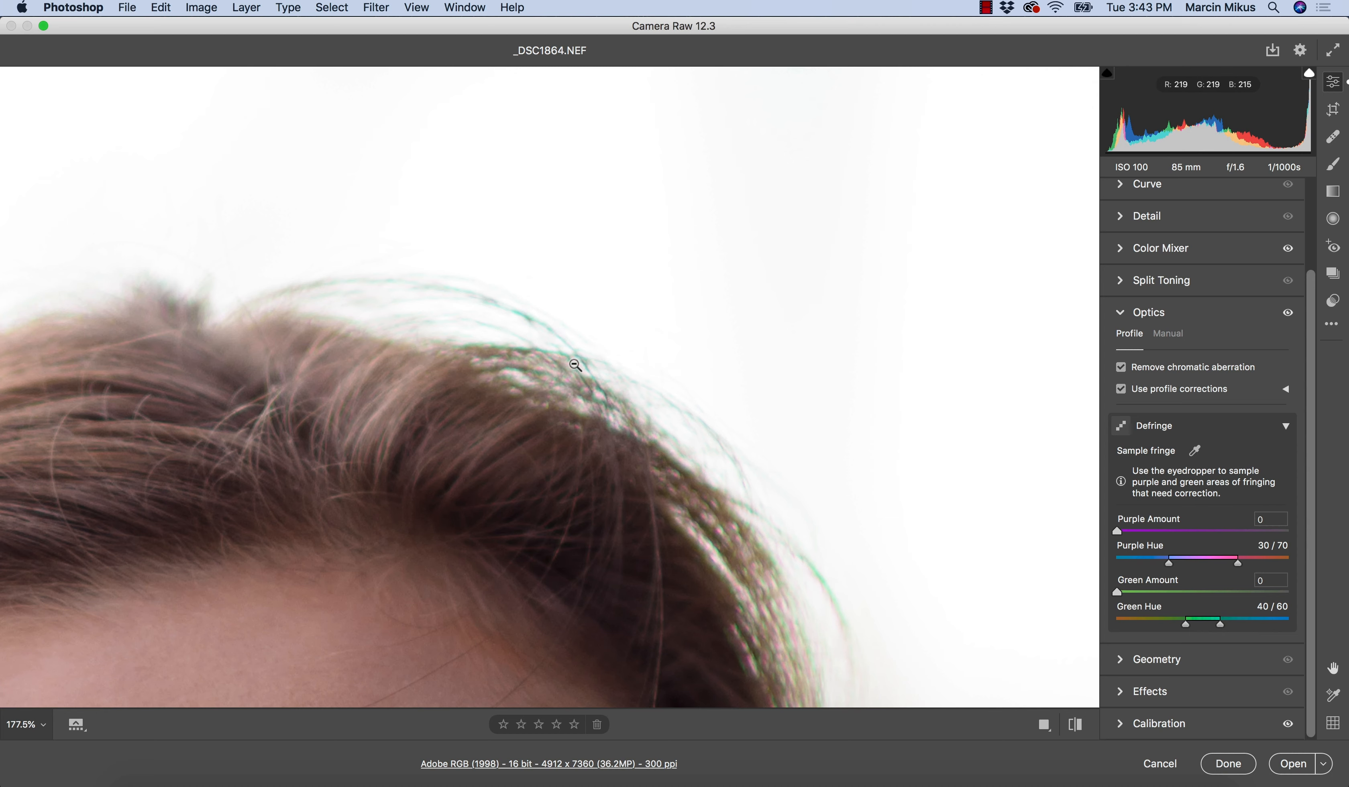
drag(575, 365, 630, 382)
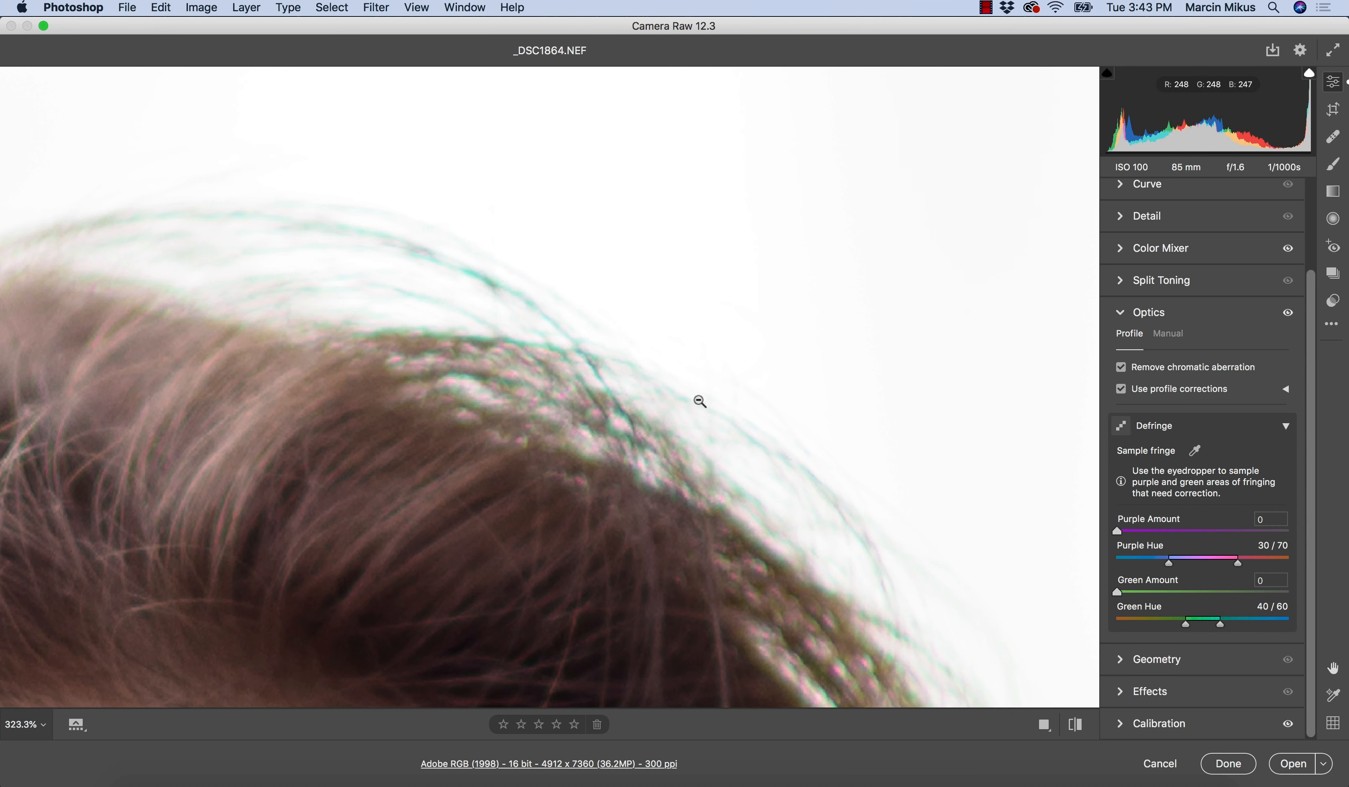
click(1123, 370)
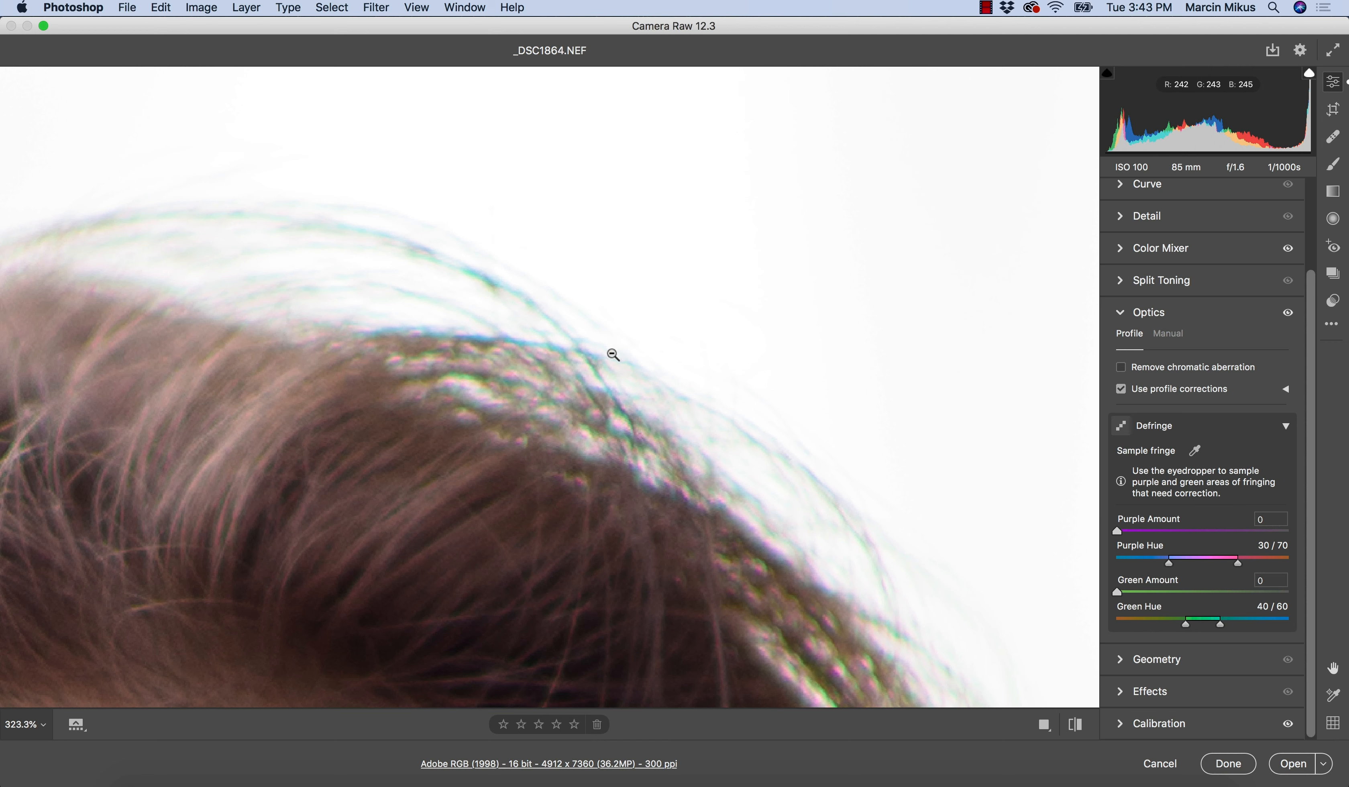
click(1121, 367)
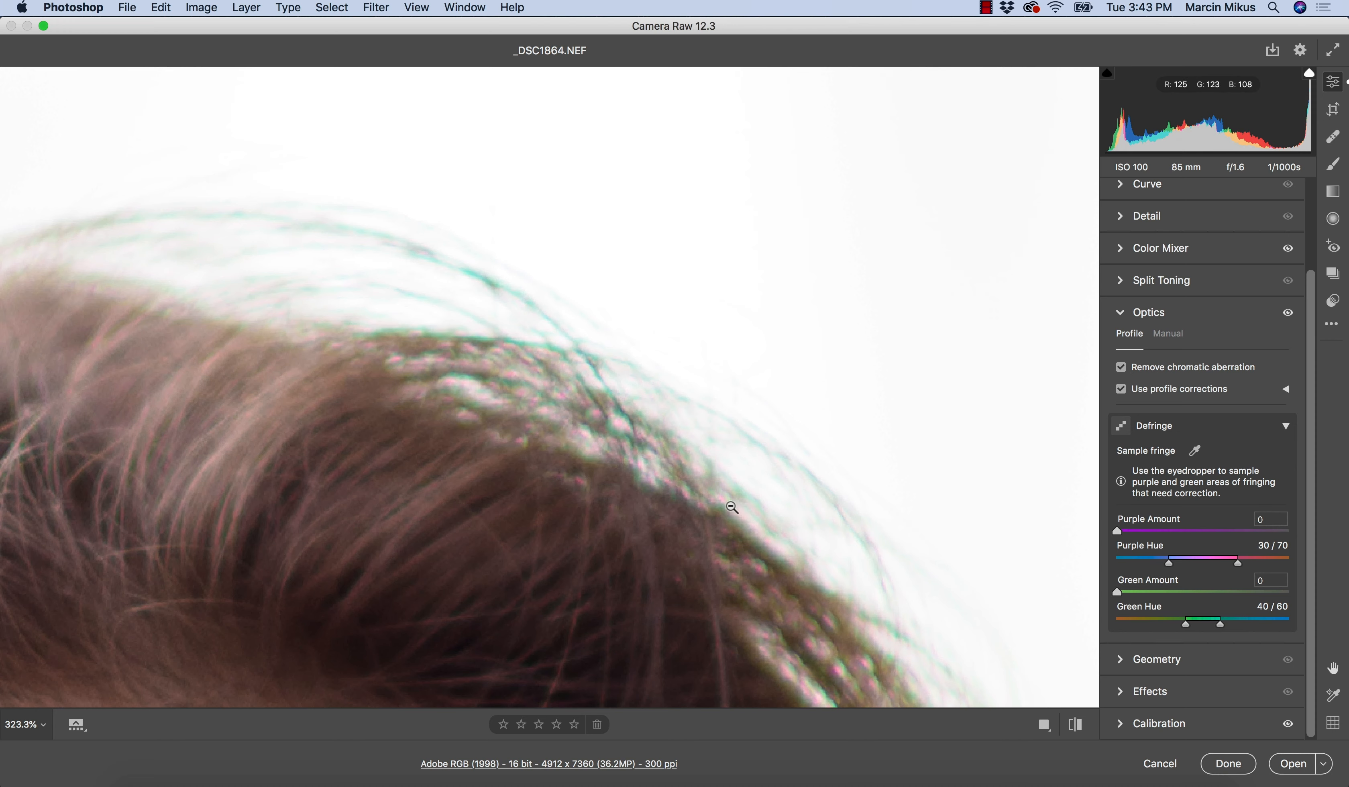
click(719, 502)
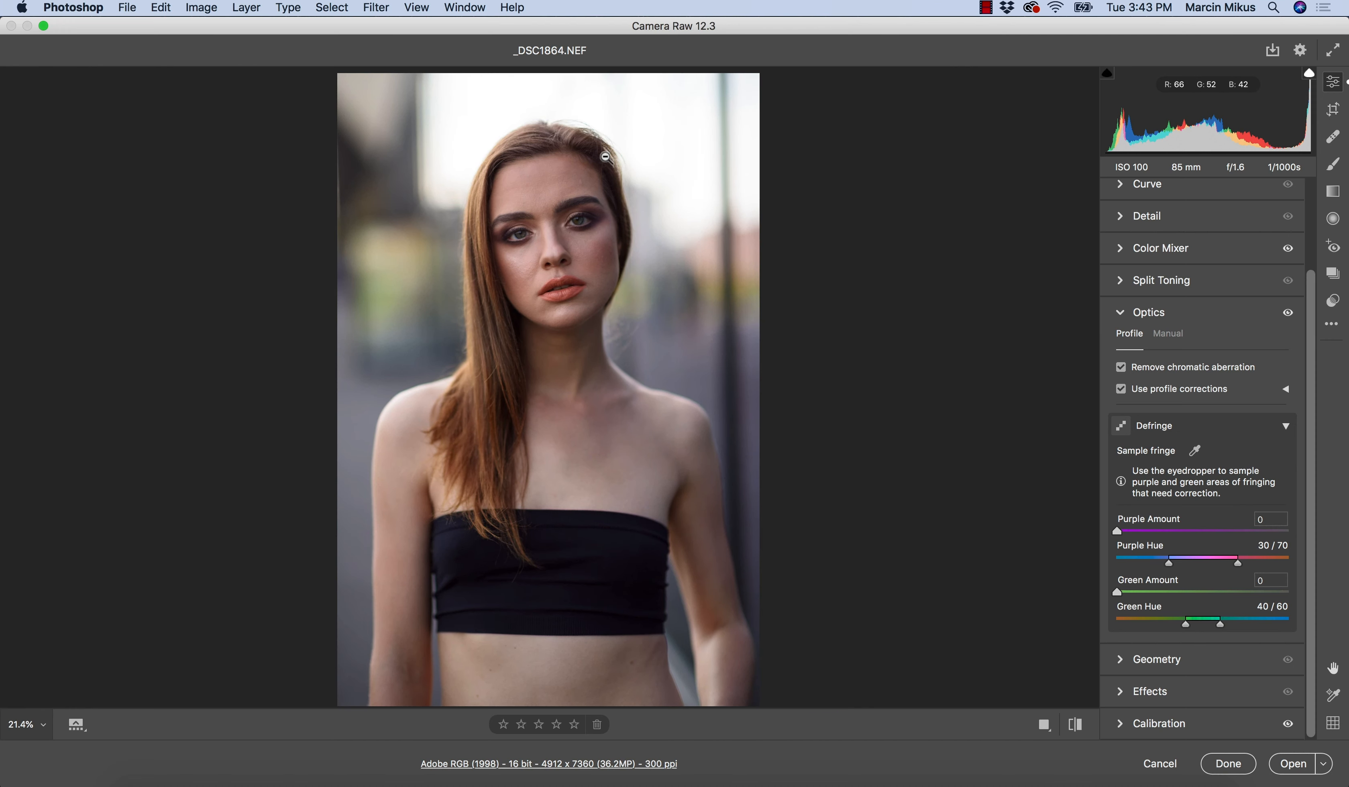
click(599, 144)
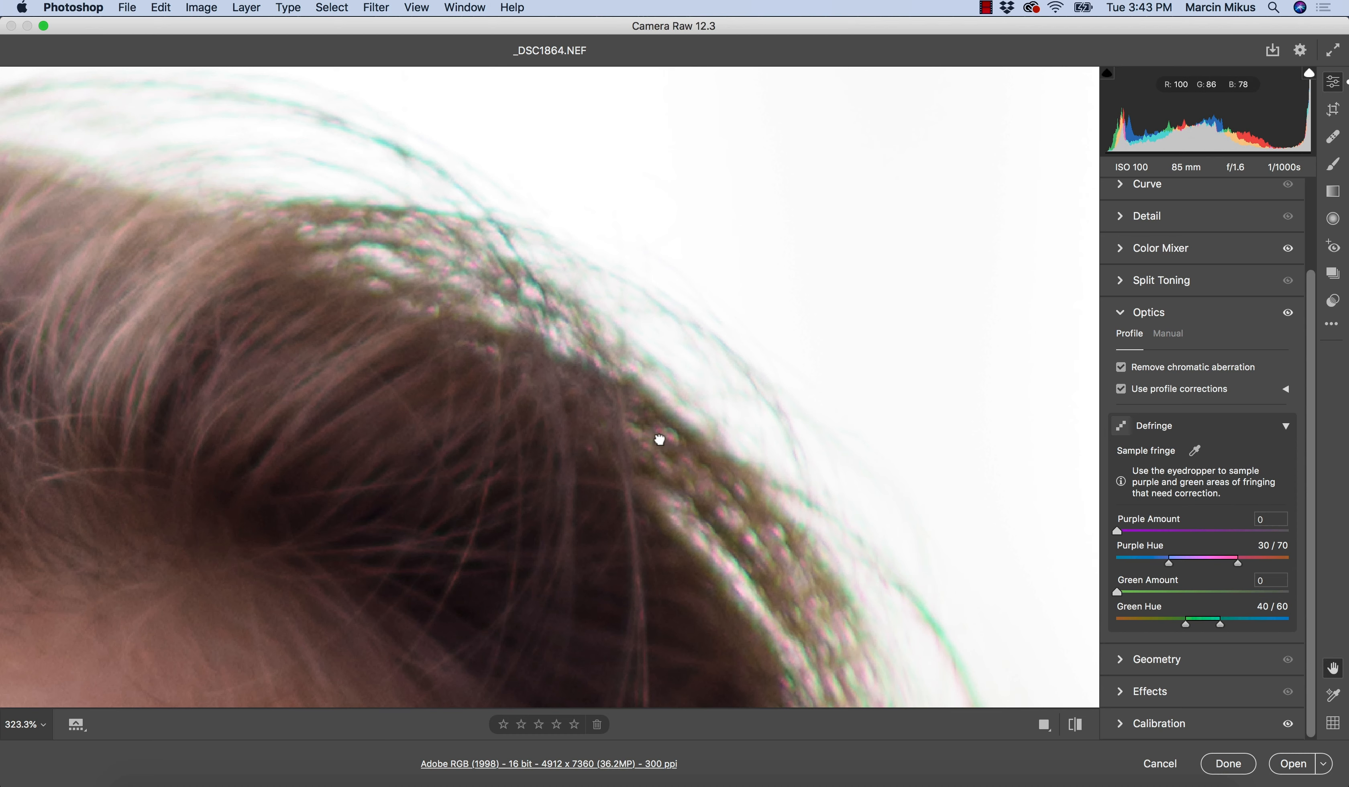
drag(659, 440, 575, 403)
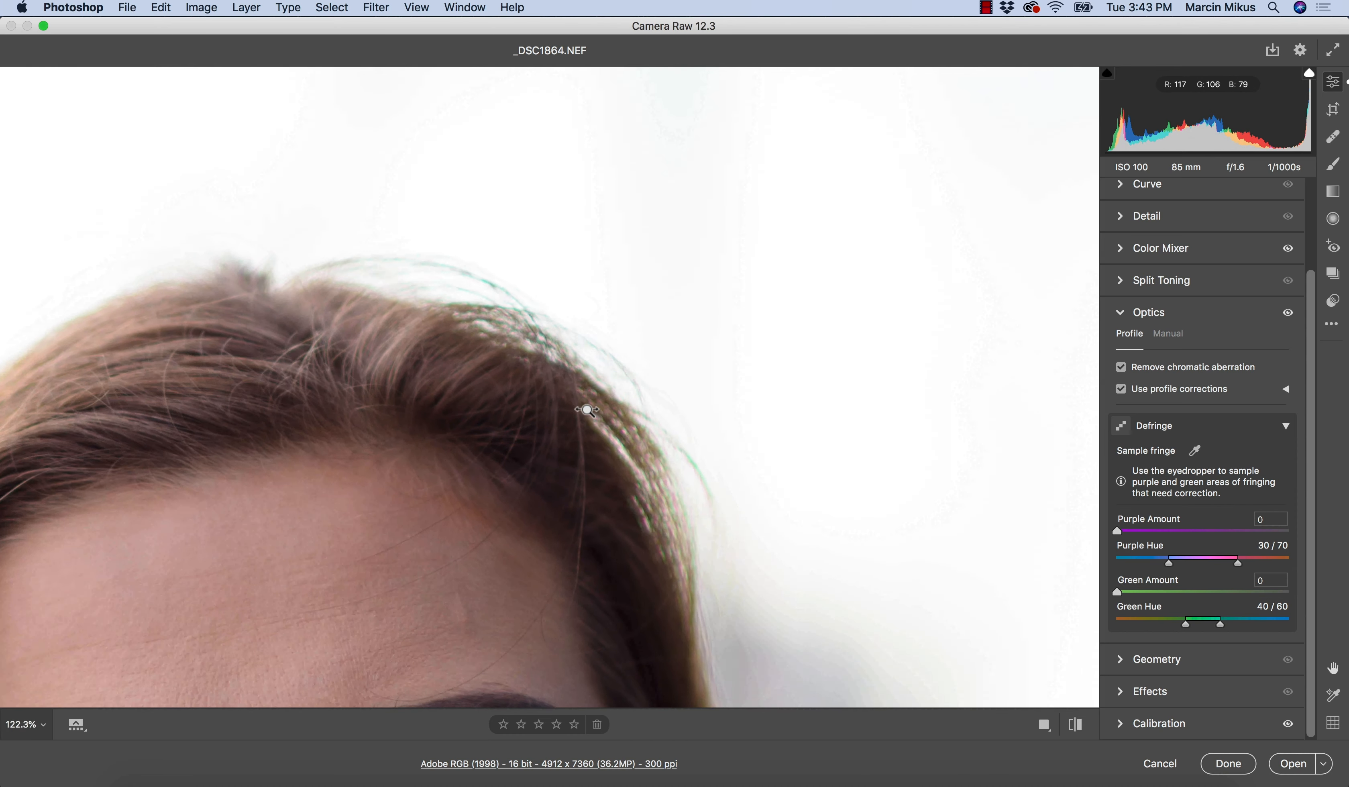
drag(637, 458, 676, 415)
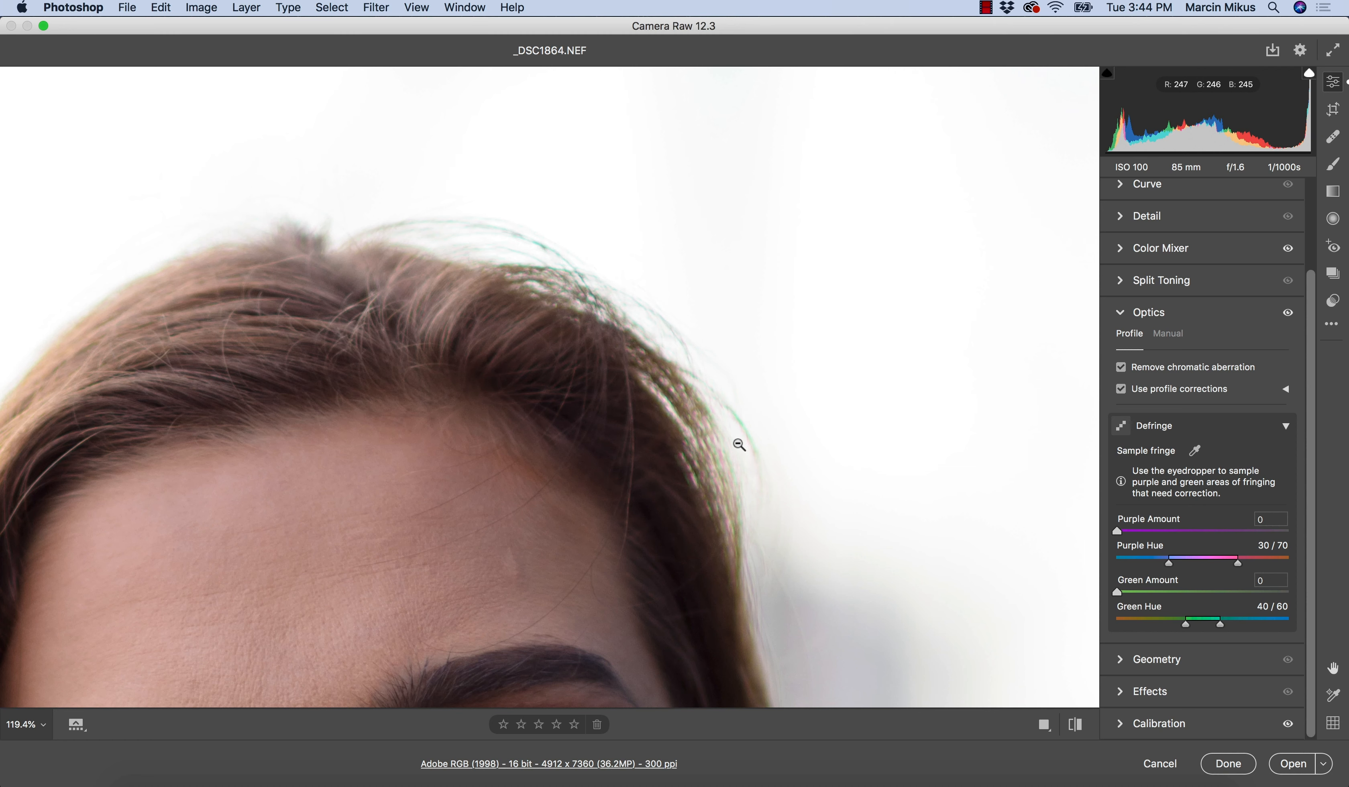
Sample the green fringe on the hair's outer edge for Defringe, giving Green Amount 5 and Green Hue 32/49
scroll(728, 476, down, 2)
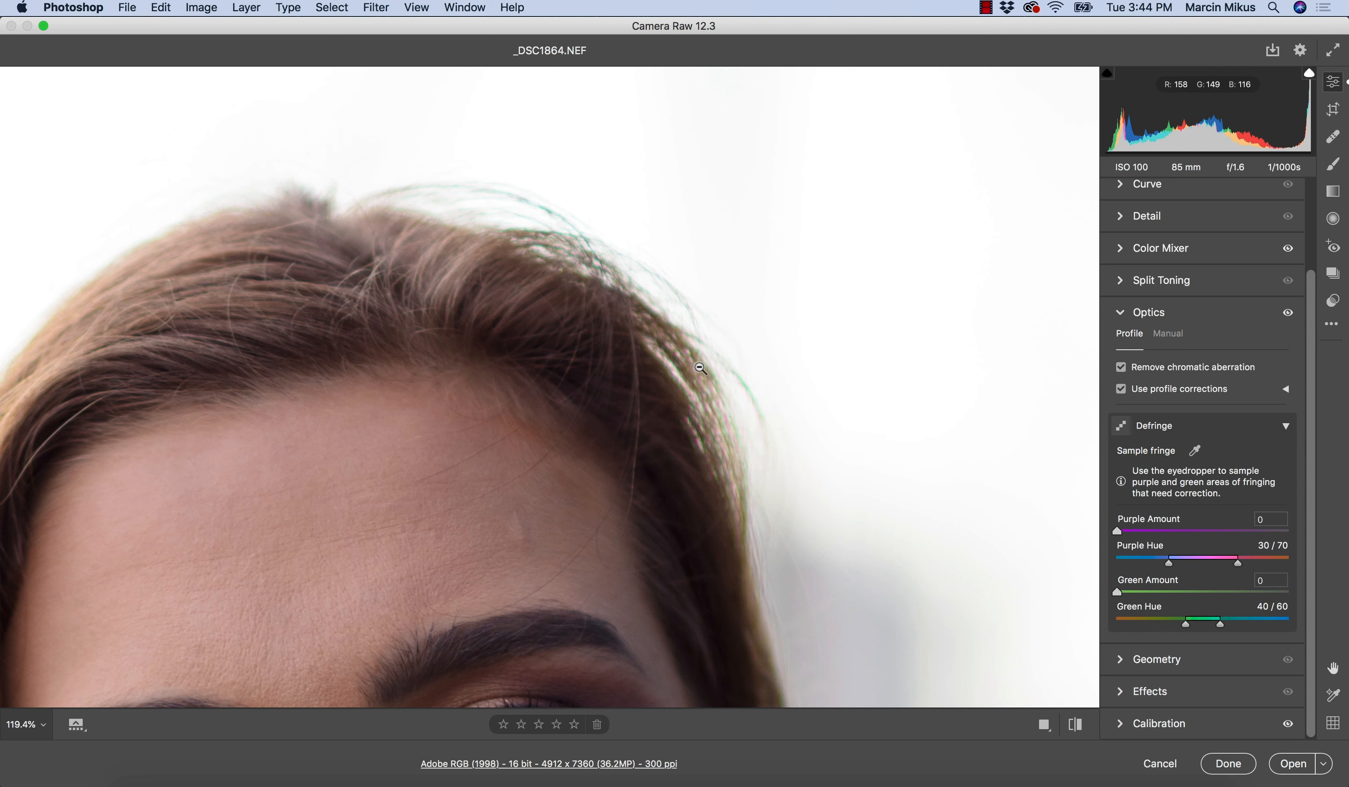
click(1194, 450)
click(745, 382)
Try to sample the remaining fringe on the fine stray hairs above the head for Defringe
scroll(709, 375, up, 2)
scroll(709, 375, up, 4)
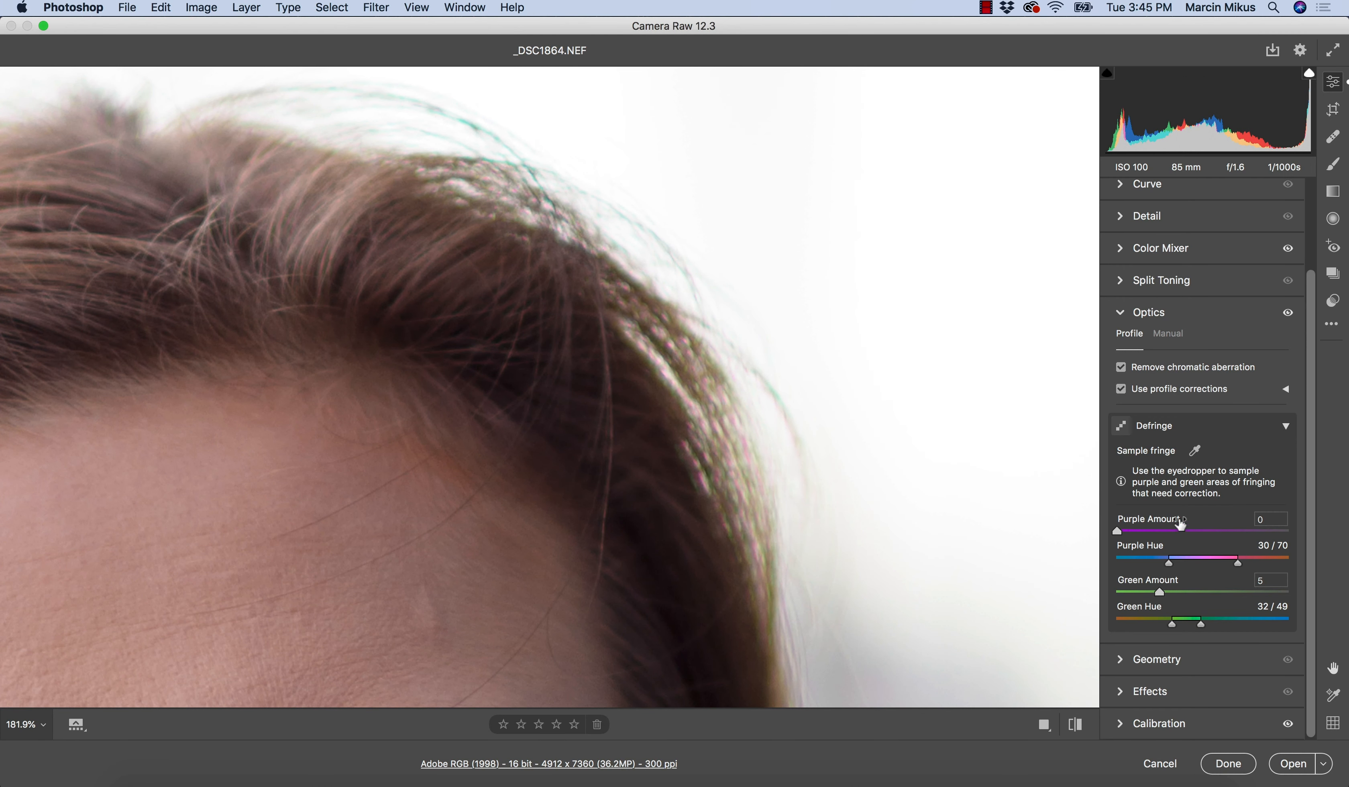
click(1196, 449)
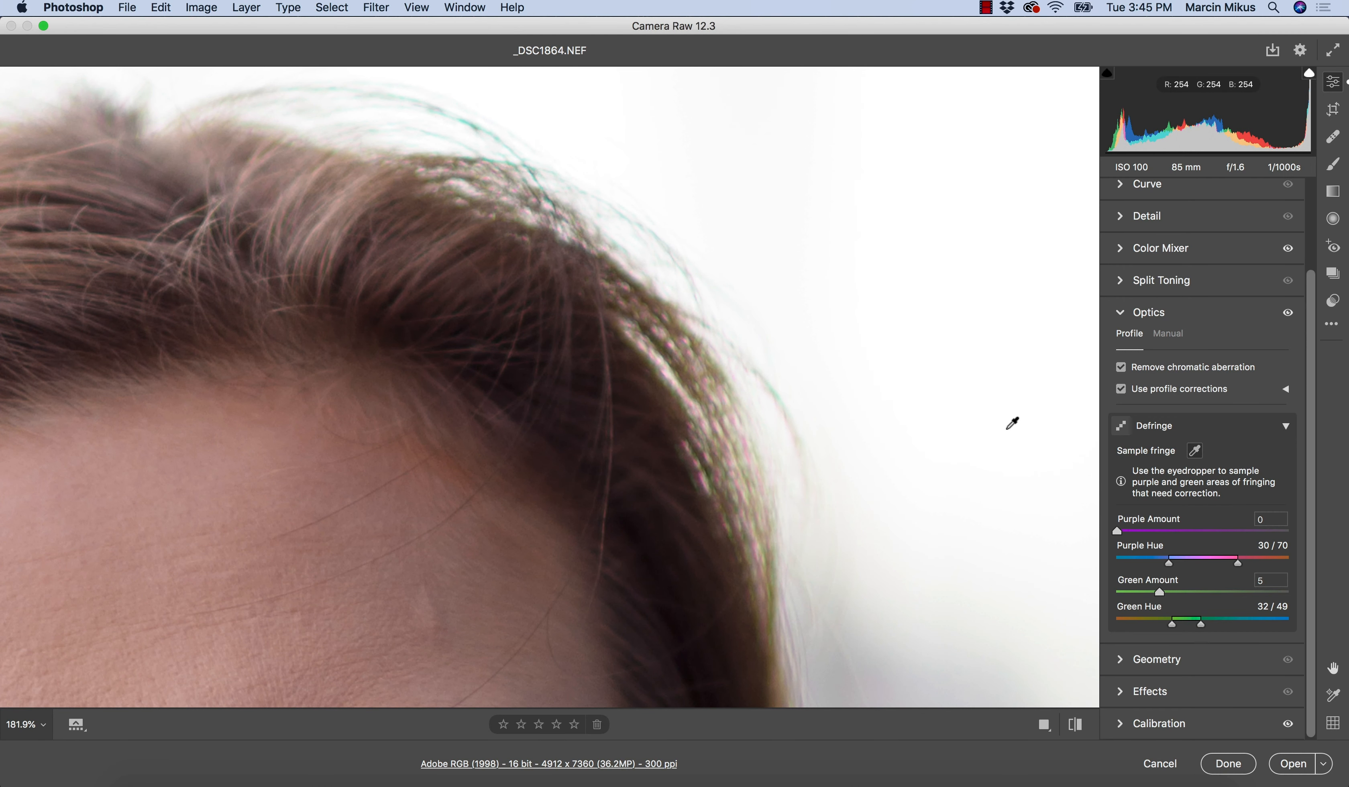
click(468, 125)
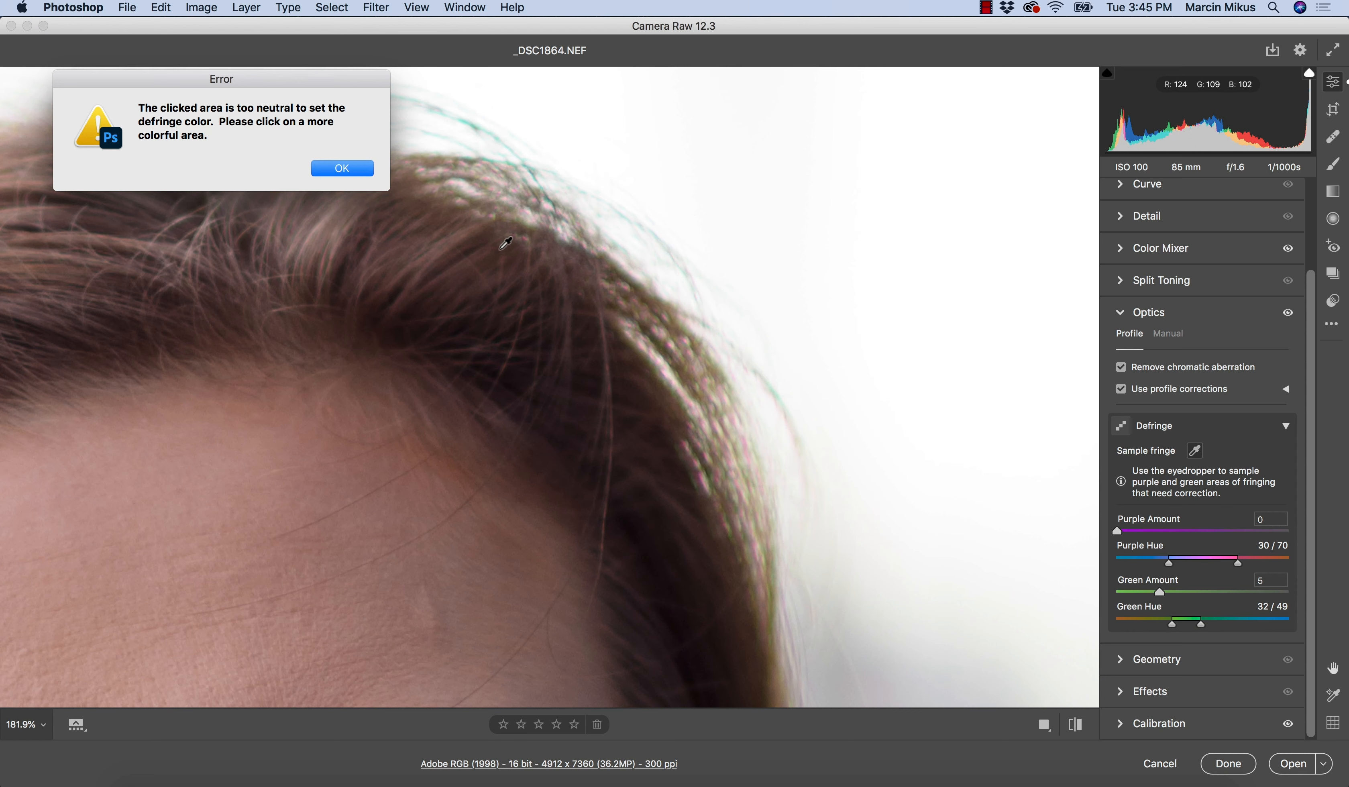
click(342, 167)
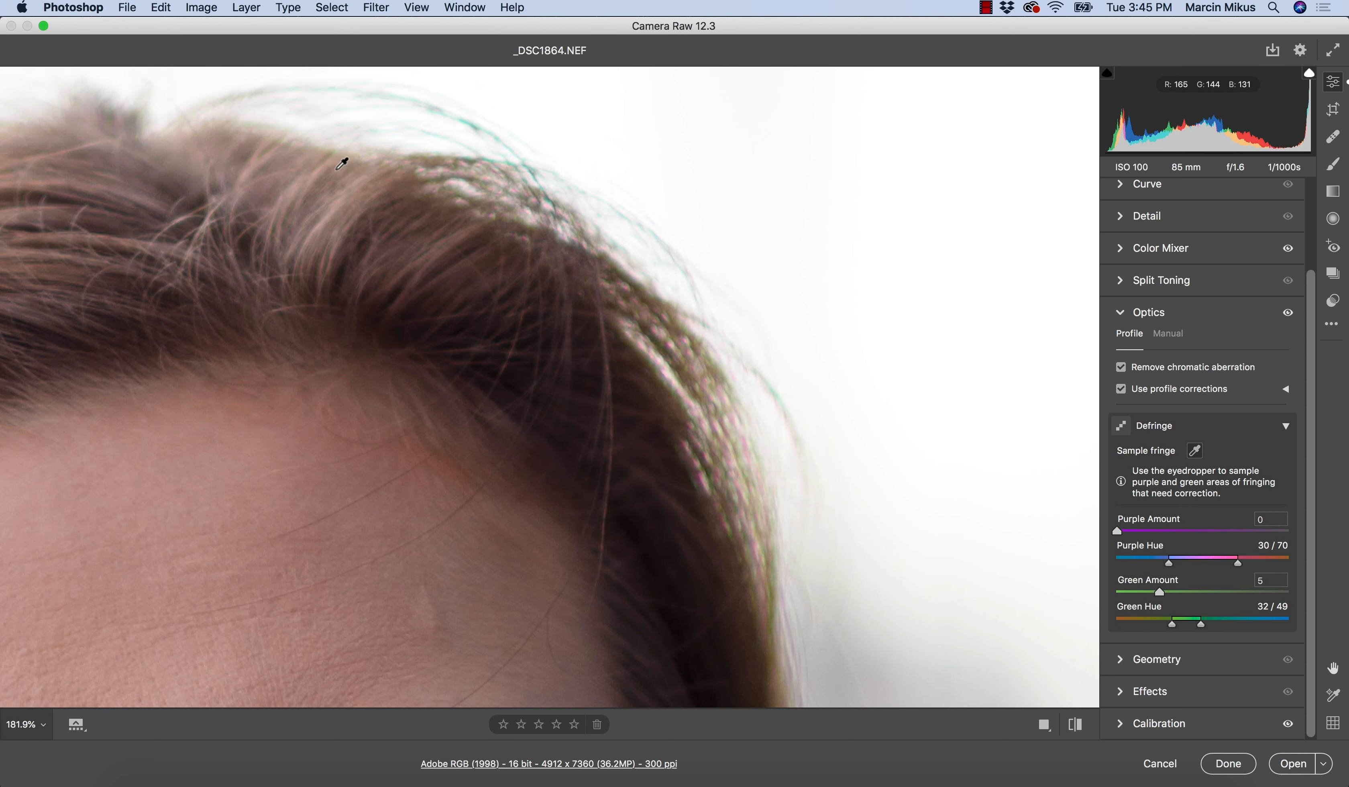
Resample the green fringe along the hair's outer edge for Defringe, and set Green Amount to 14 and Green Hue to 31/52
click(684, 401)
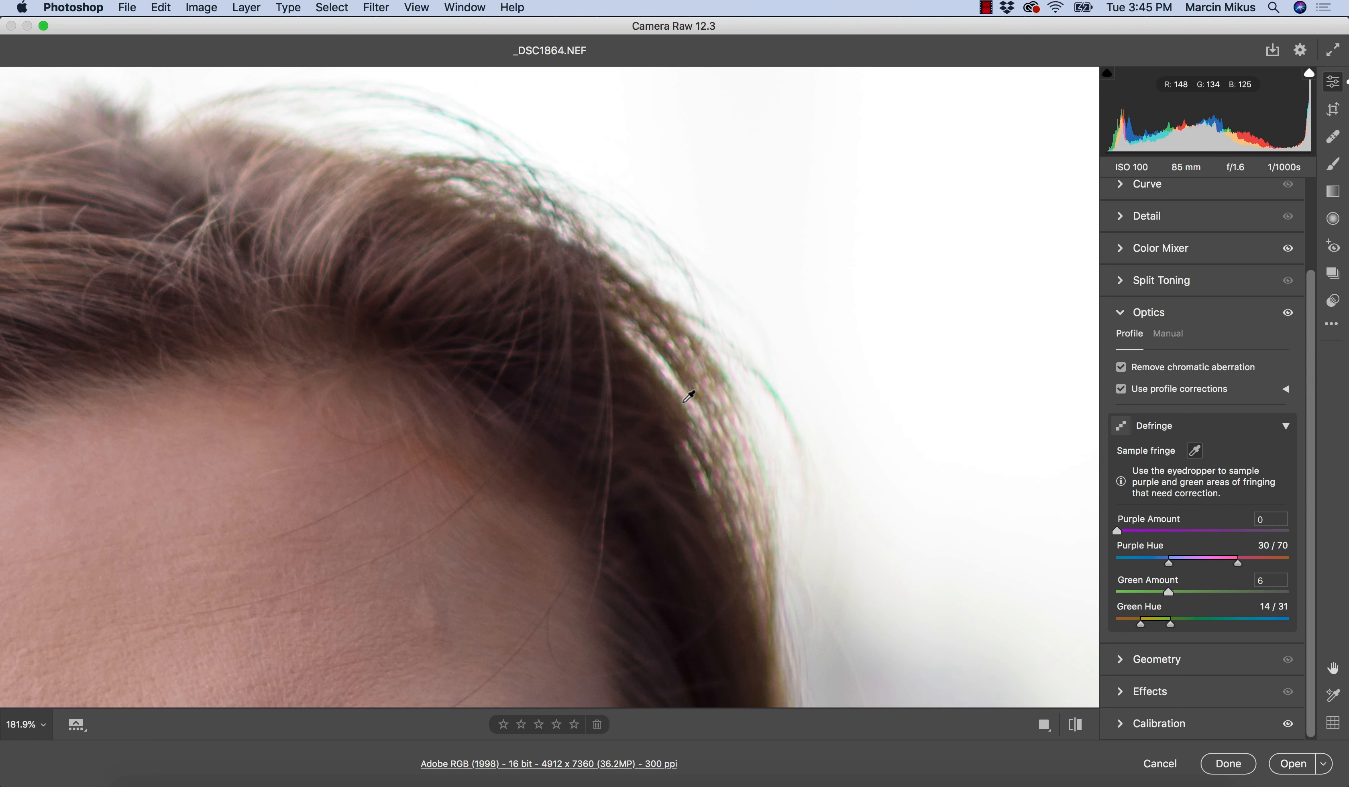
click(783, 389)
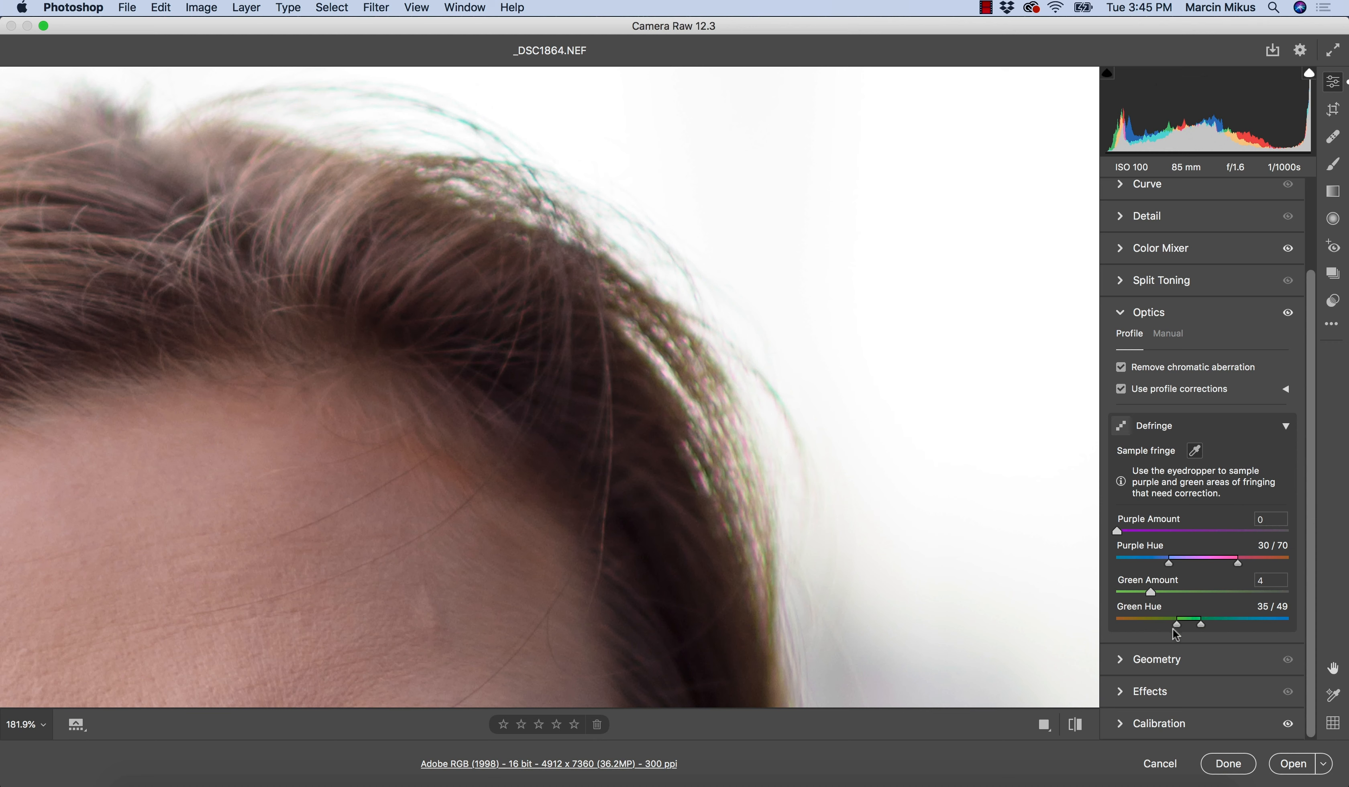
drag(1177, 625, 1204, 622)
drag(1153, 589, 1184, 590)
Sample the purple fringe on the lit hair strands for Defringe, and set Purple Hue to 47/82 and Purple Amount to 13
click(1195, 451)
click(747, 444)
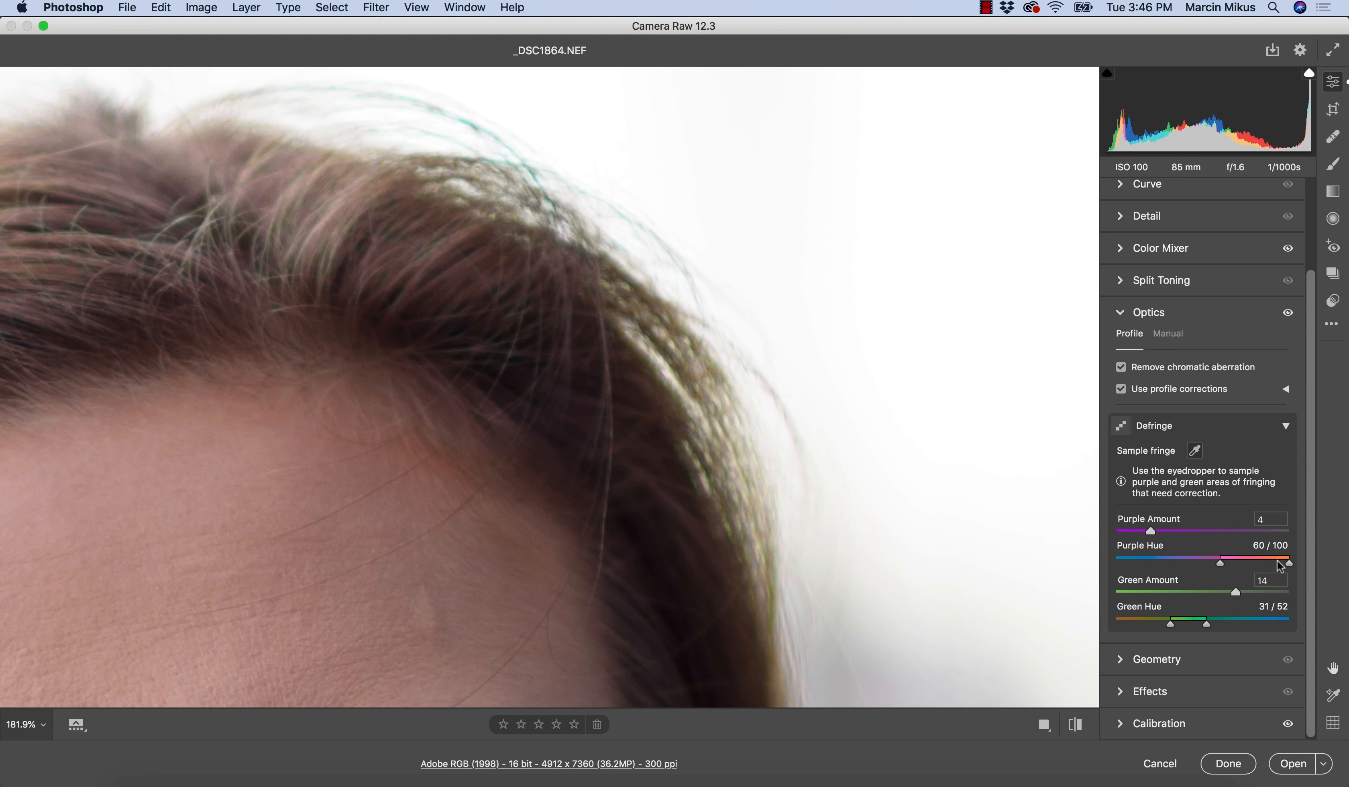
drag(1289, 564, 1199, 565)
drag(1208, 531, 1225, 531)
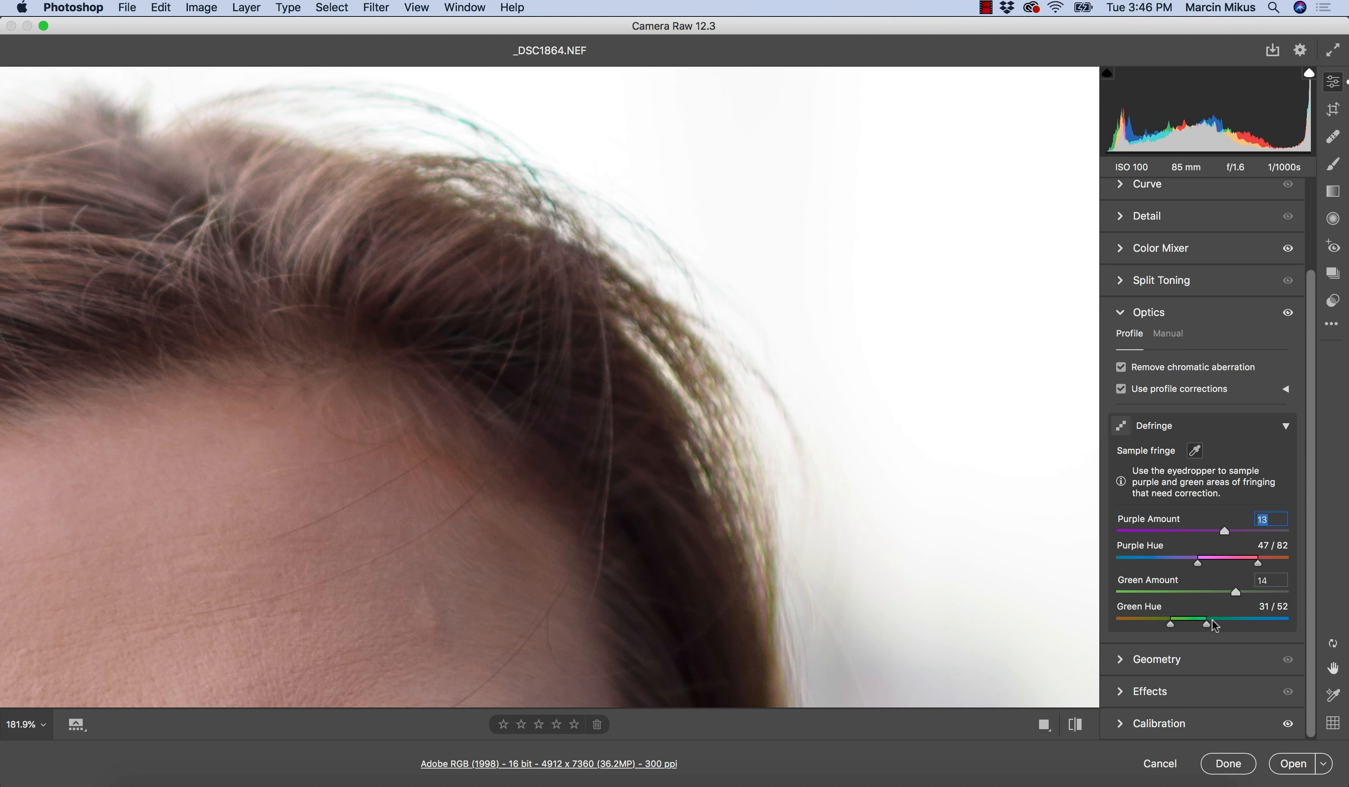
Widen Green Hue to 31/57, set Green Amount to 15 and Purple Amount to 14, and check the Optics preview
drag(1209, 623, 1215, 622)
drag(1227, 531, 1234, 531)
click(1288, 313)
Refine Defringe against the hair beside the forehead with Purple Hue 45/85, Purple Amount 15 and Green Amount 16
key(space)
drag(697, 559, 730, 359)
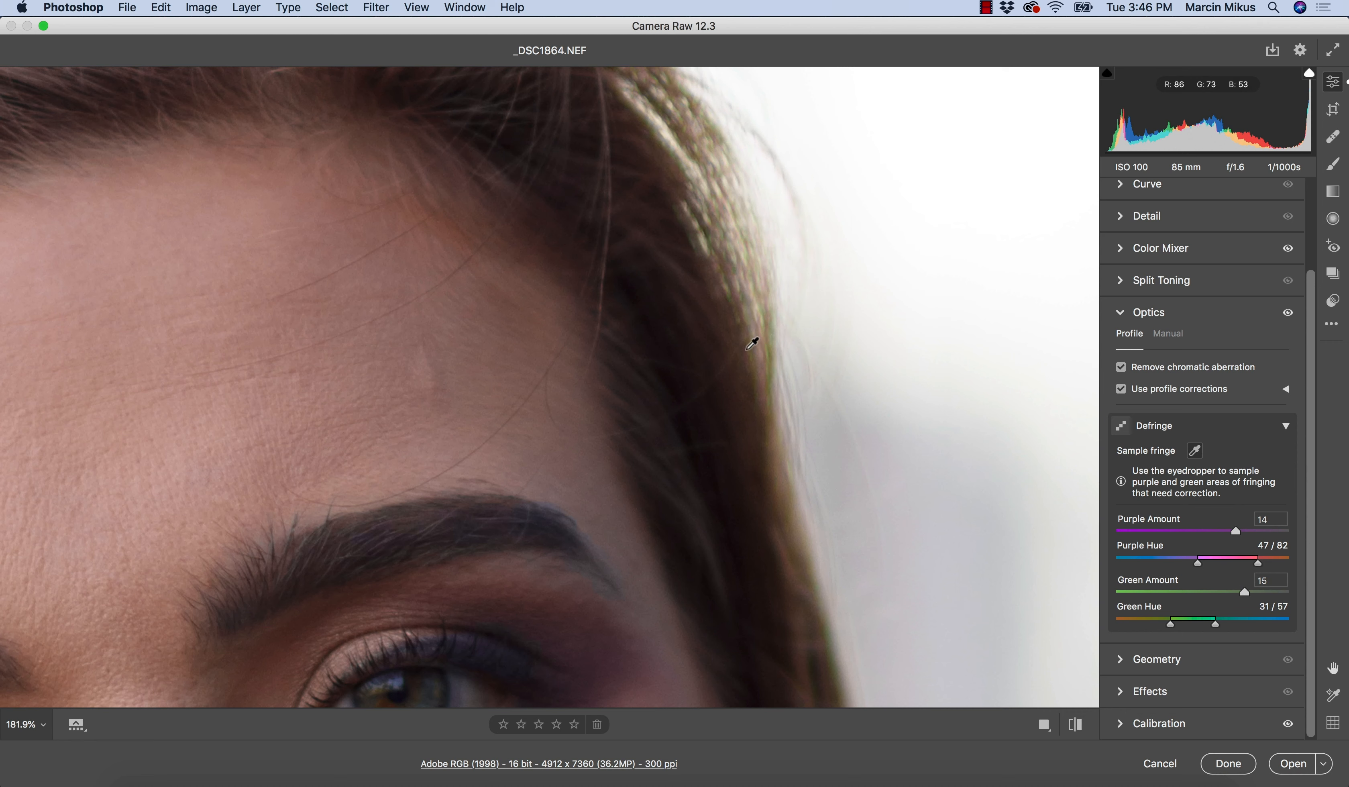
drag(1257, 562, 1194, 563)
drag(1244, 594, 1251, 594)
Examine the eyes, eyebrows and nearby hair up close for side effects, comparing the image with the Optics corrections off and on
key(space)
drag(692, 486, 783, 407)
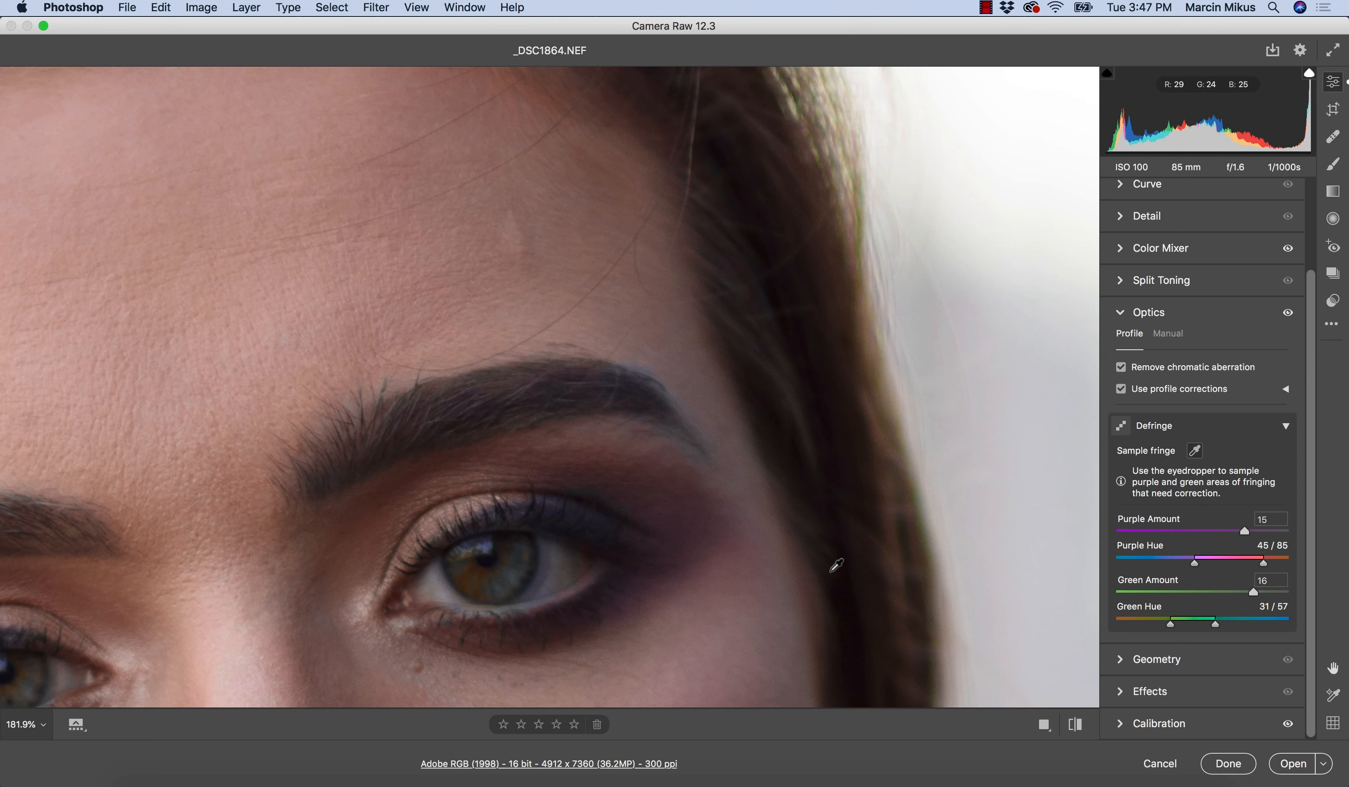
key(space)
drag(768, 530, 883, 504)
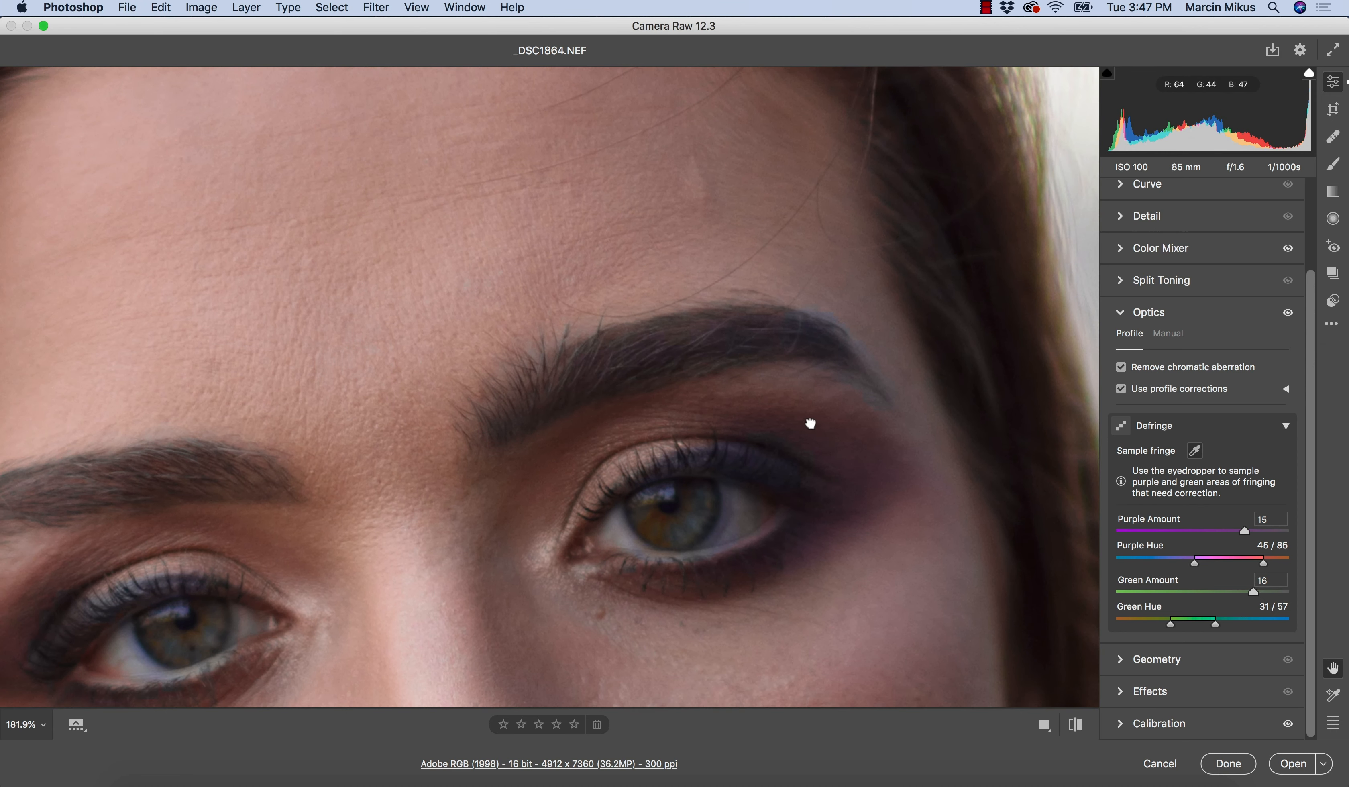
drag(812, 426, 864, 440)
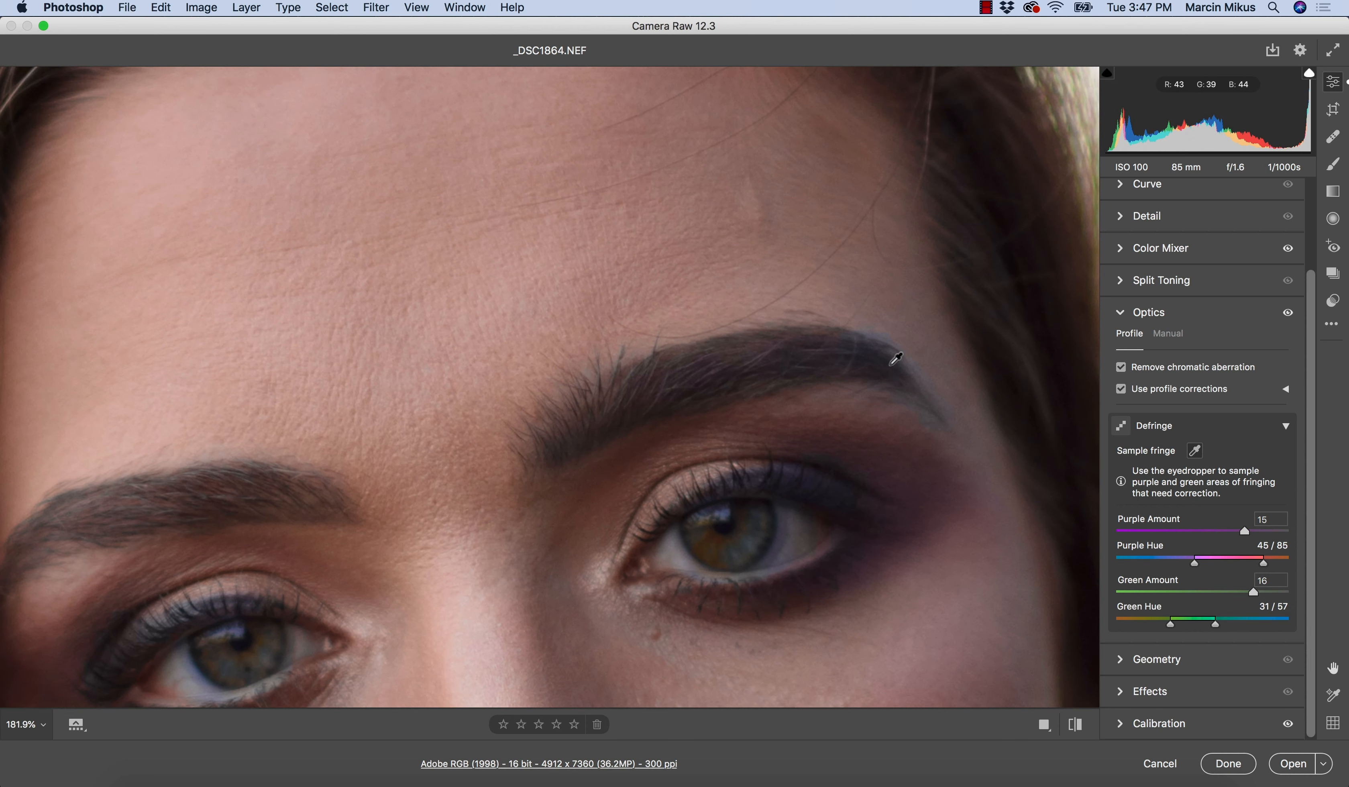
key(space)
drag(915, 400, 798, 413)
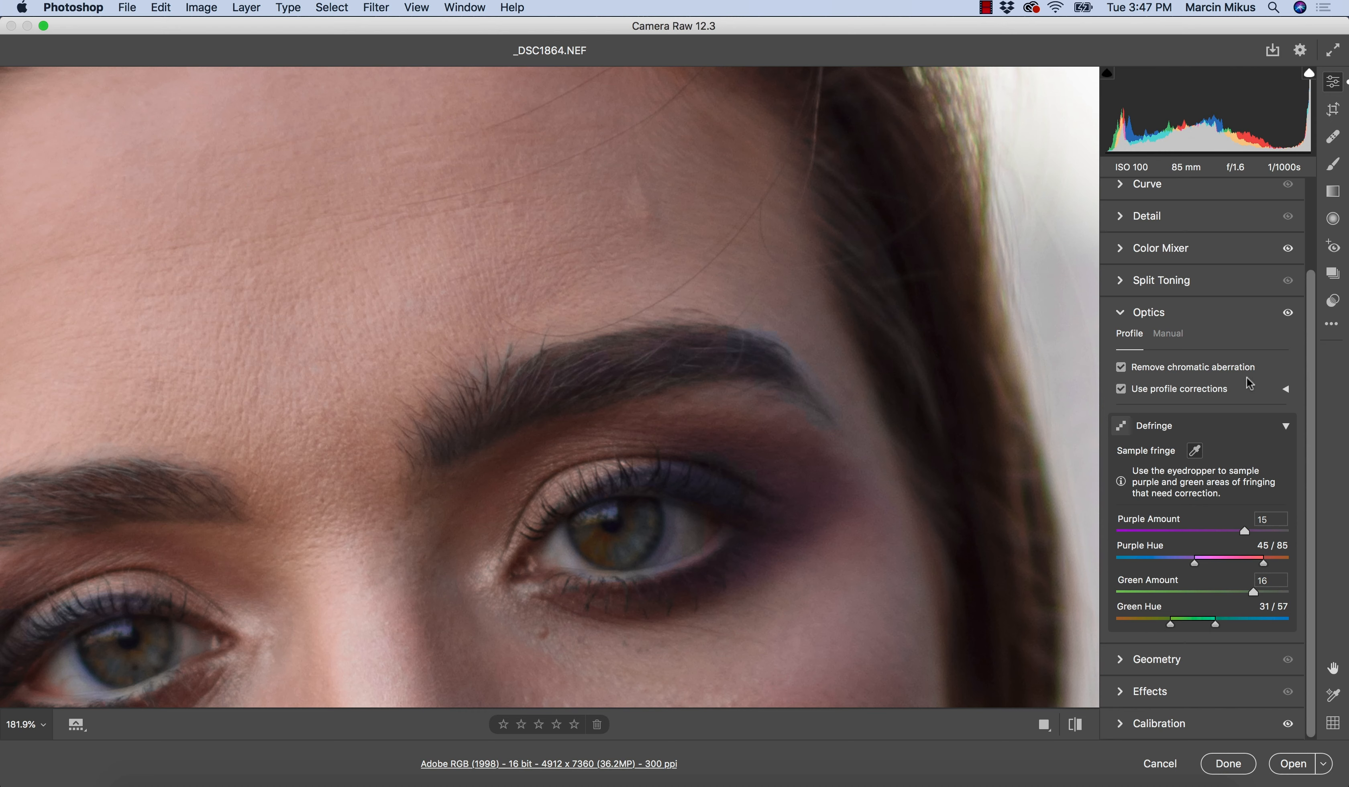
click(1288, 313)
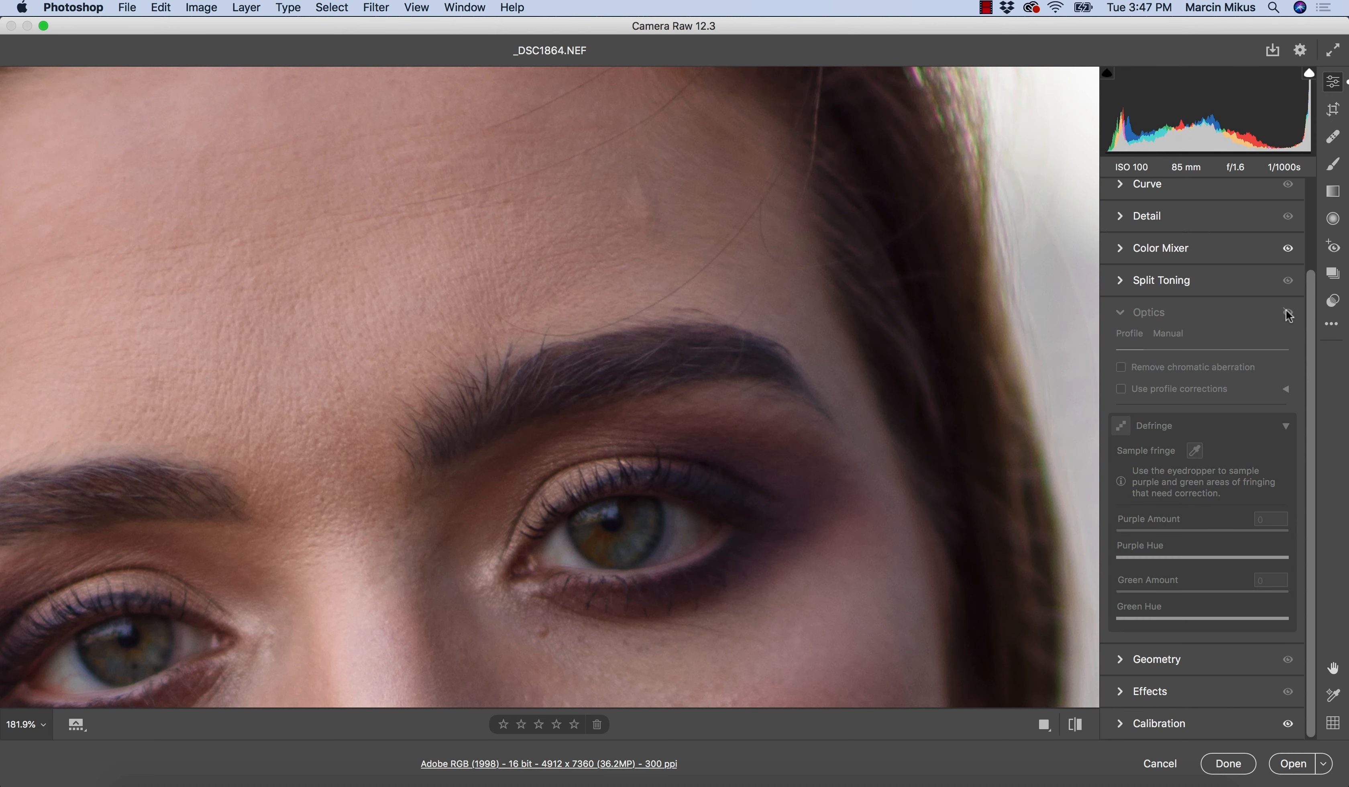
click(1288, 313)
Examine the fringing along the hair edge and the eyebrow's outer end, comparing them with the Optics corrections off and on
key(space)
drag(860, 303, 817, 492)
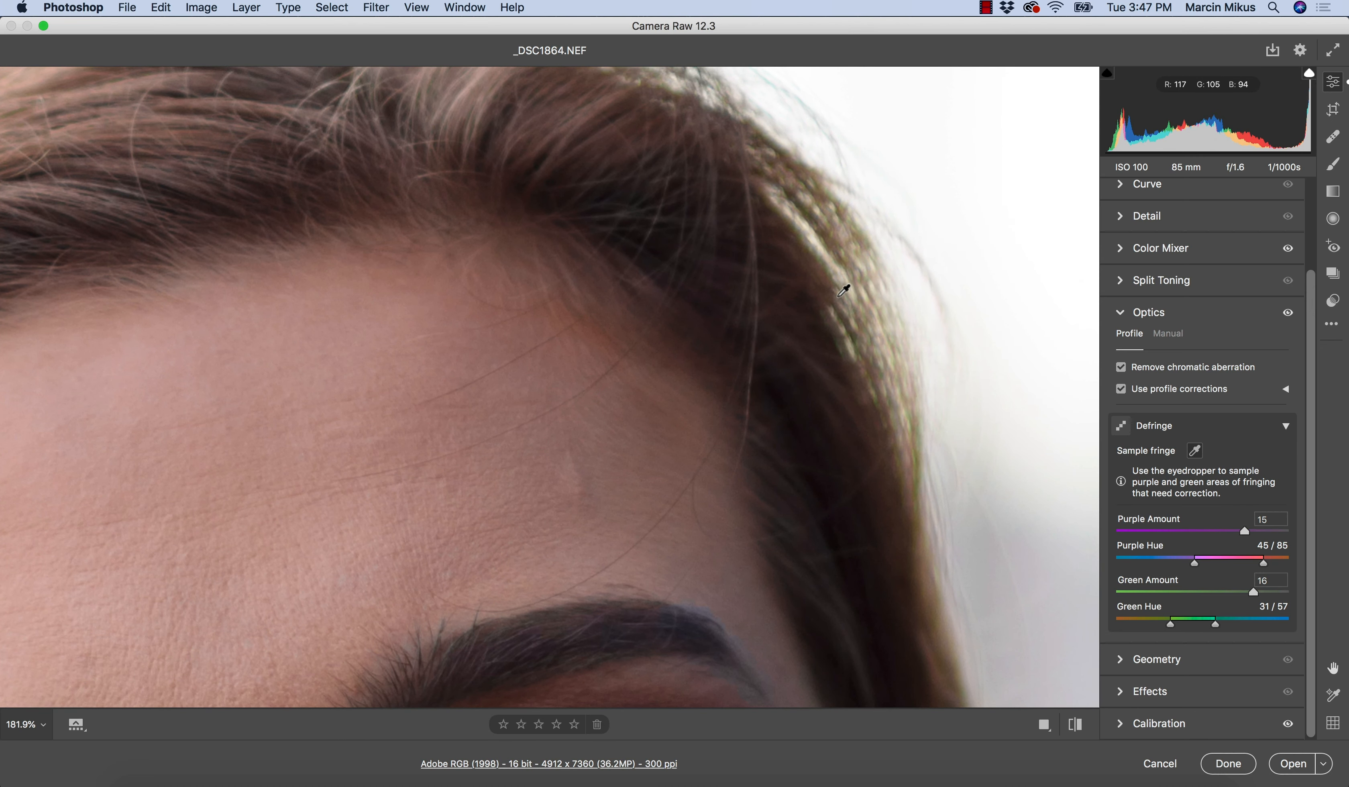
key(space)
drag(836, 489, 843, 344)
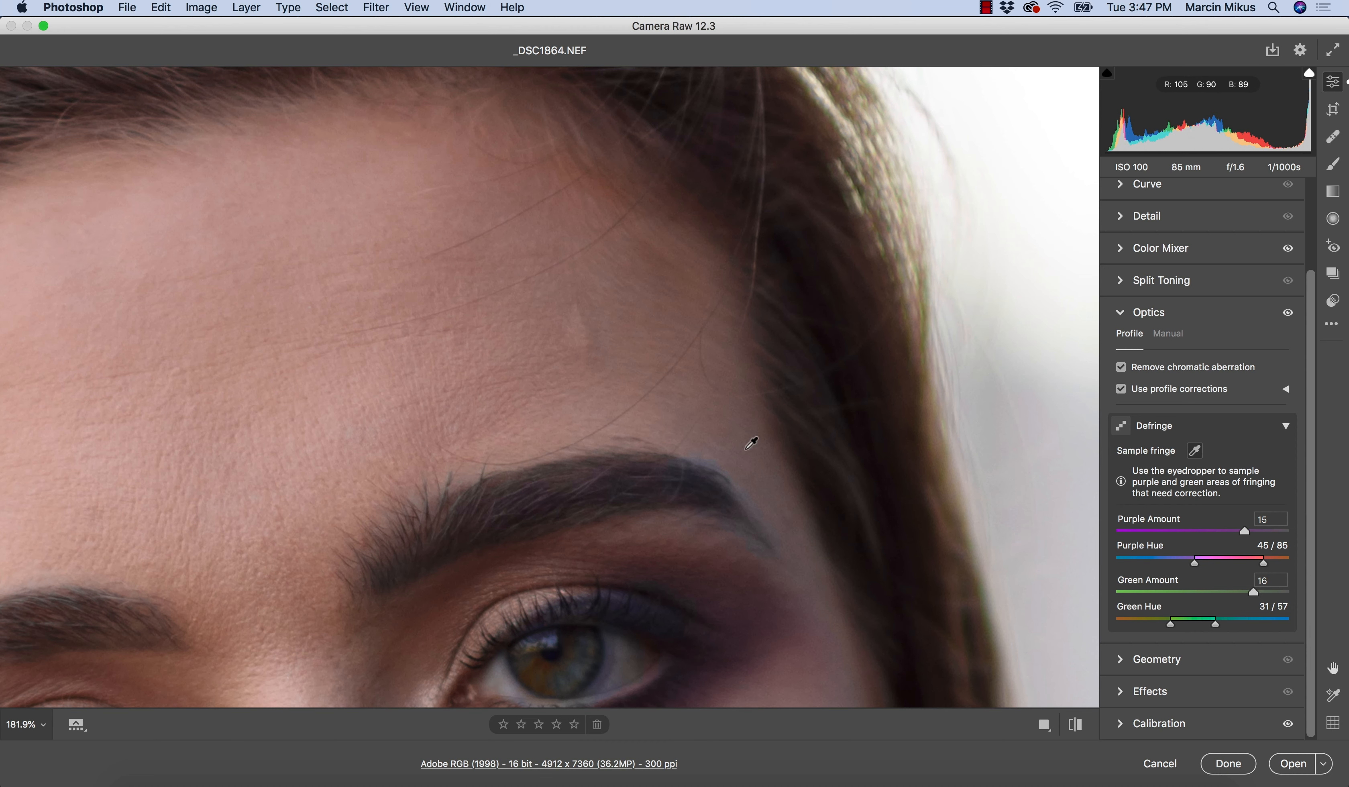
key(space)
drag(864, 314, 828, 389)
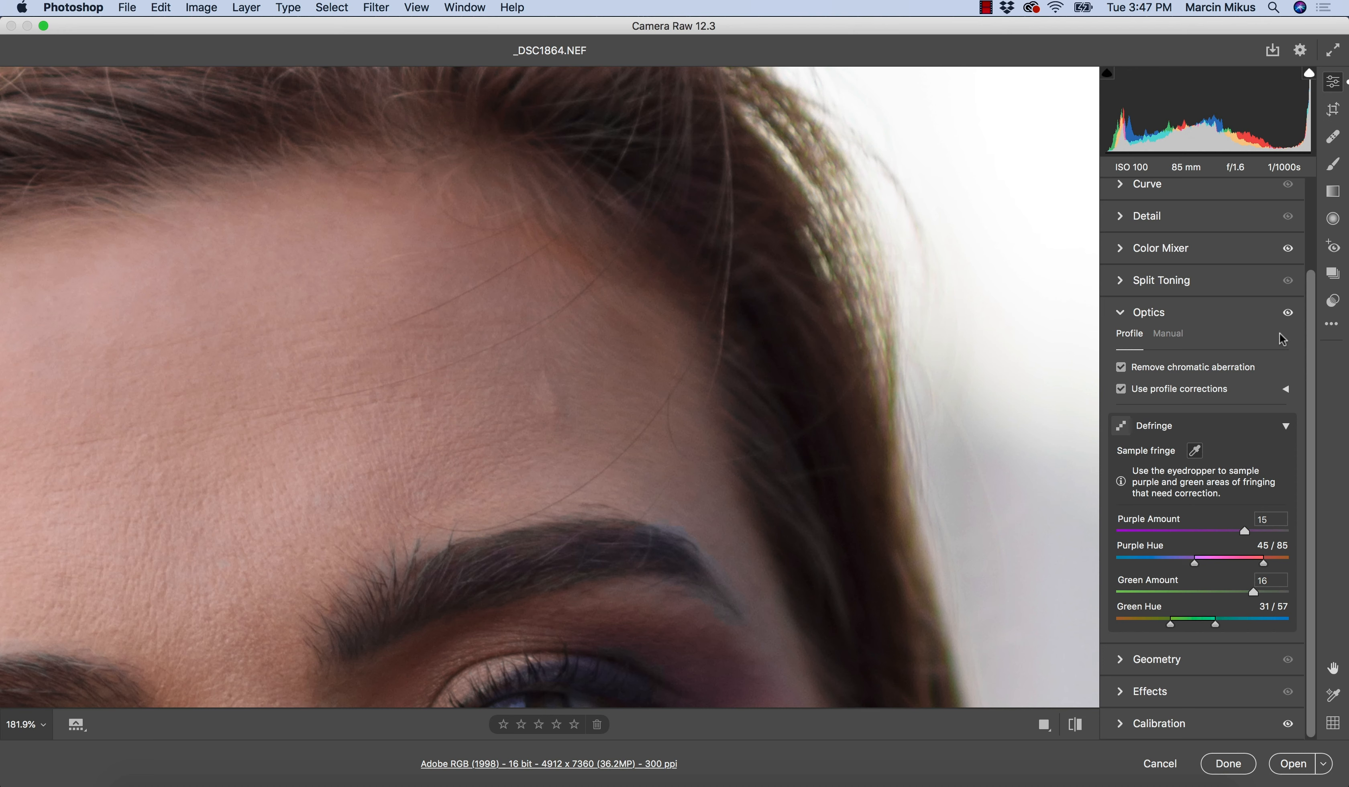
click(1288, 313)
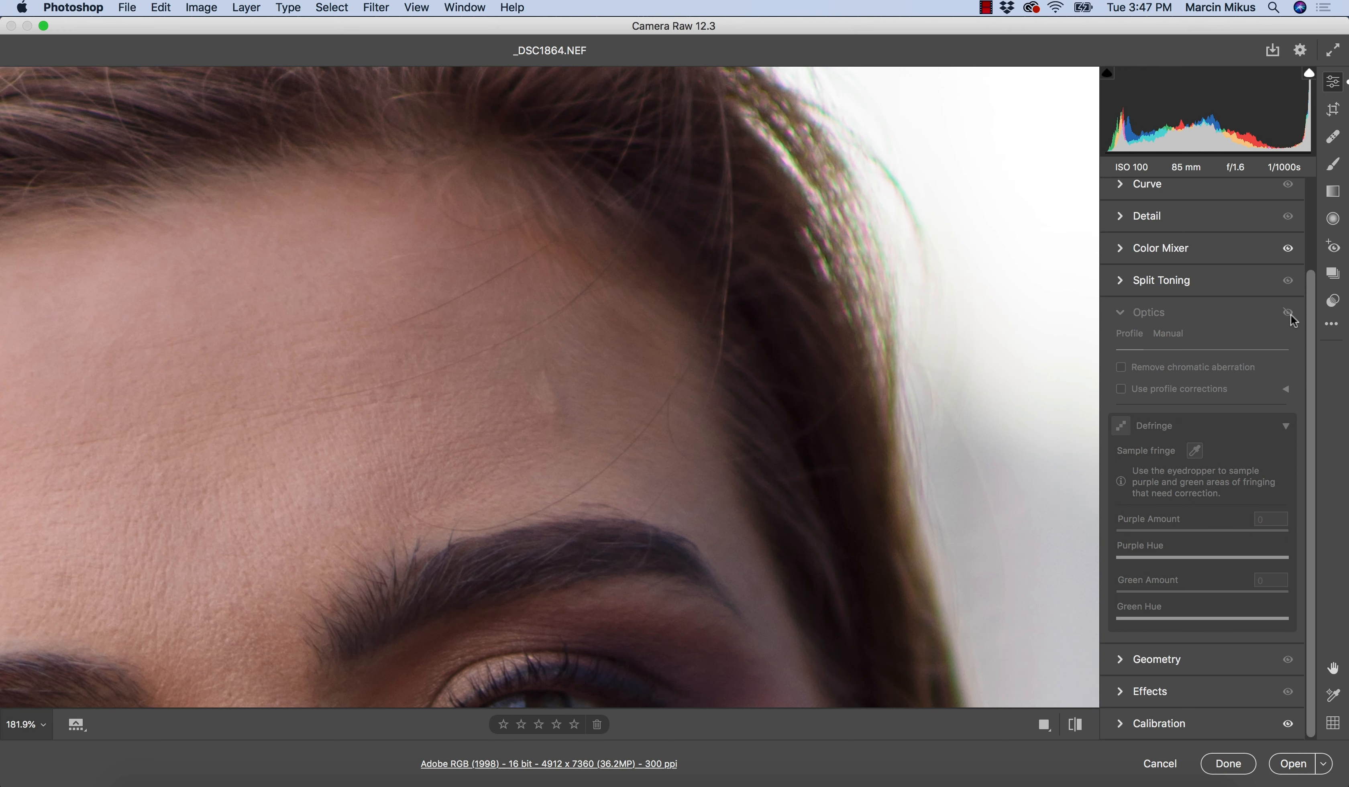
click(1288, 312)
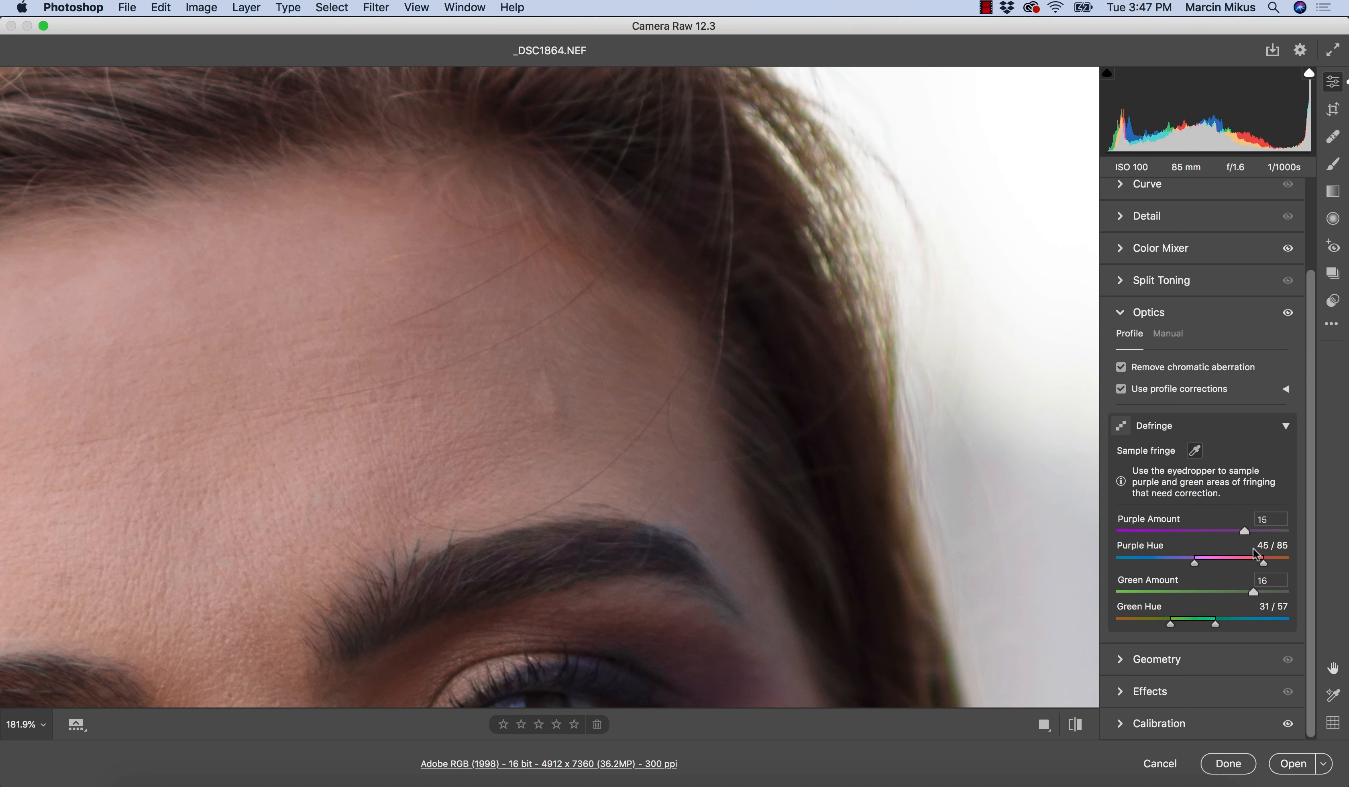
Set Purple Hue to 40/70 and check its effect around the eye and eyebrow
drag(1262, 560, 1240, 564)
drag(1239, 563, 1185, 562)
drag(827, 553, 726, 364)
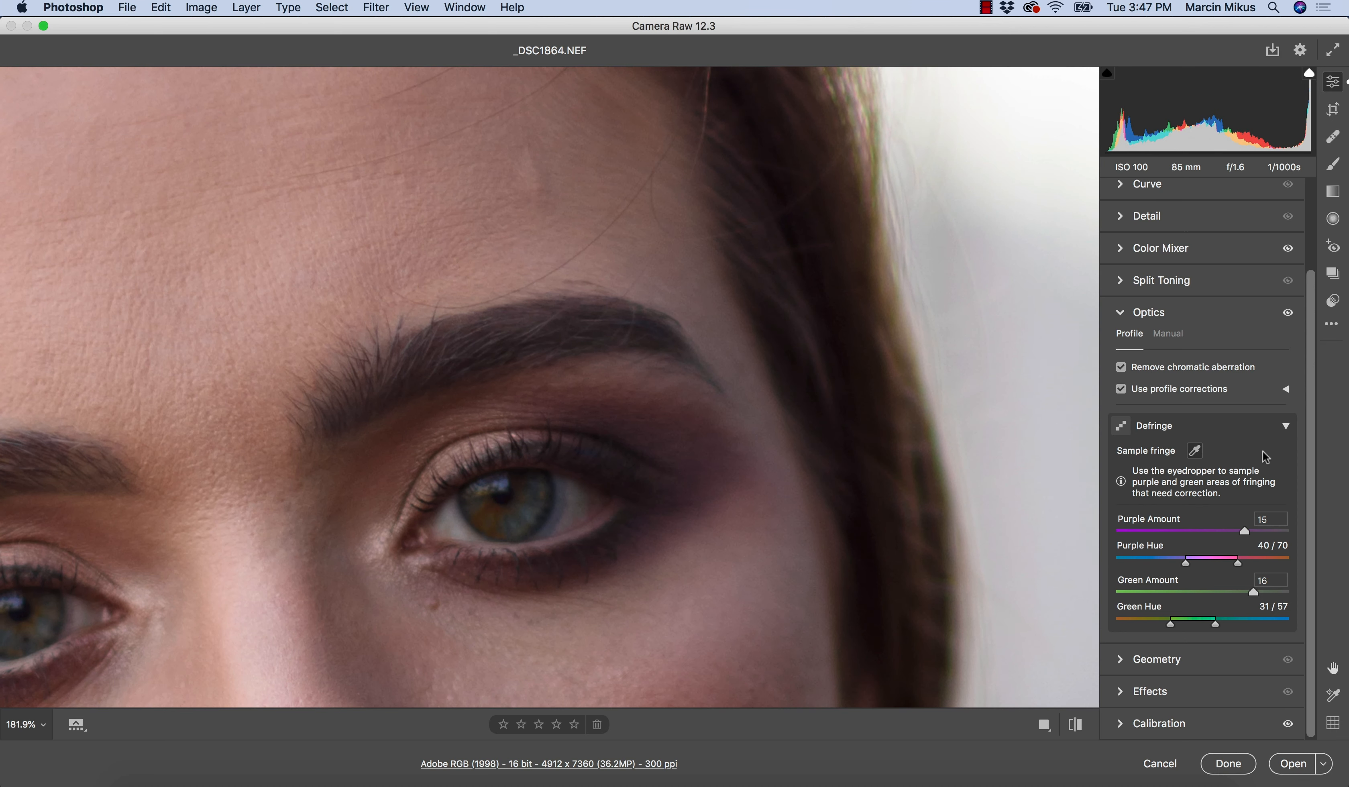
drag(1287, 317, 1287, 312)
drag(1186, 562, 1131, 563)
drag(1168, 559, 1175, 562)
key(super+z)
key(super+z)
Set Purple Hue to 30/70, judging the effect on both eyes and eyebrows
key(space)
drag(623, 521, 799, 484)
drag(674, 481, 818, 470)
drag(721, 490, 828, 515)
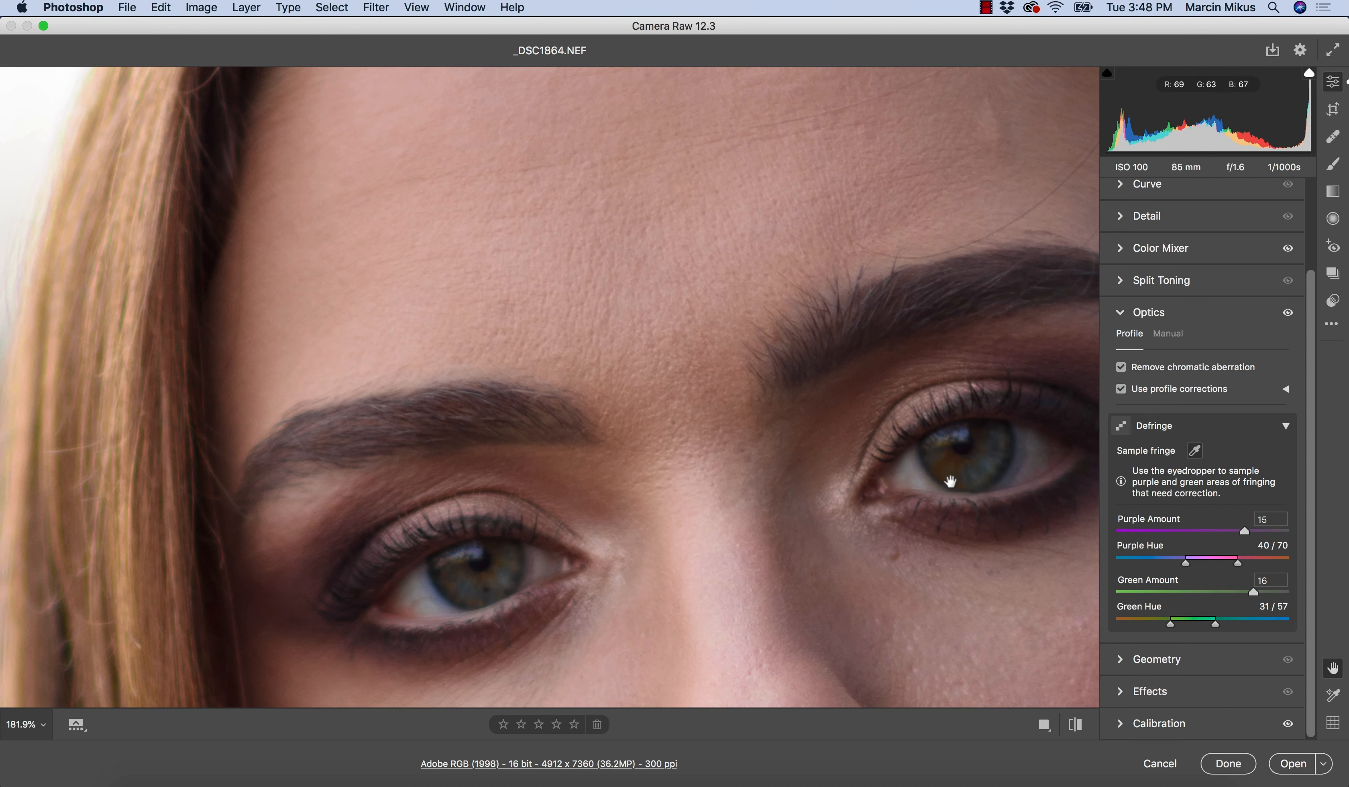
drag(948, 467, 616, 436)
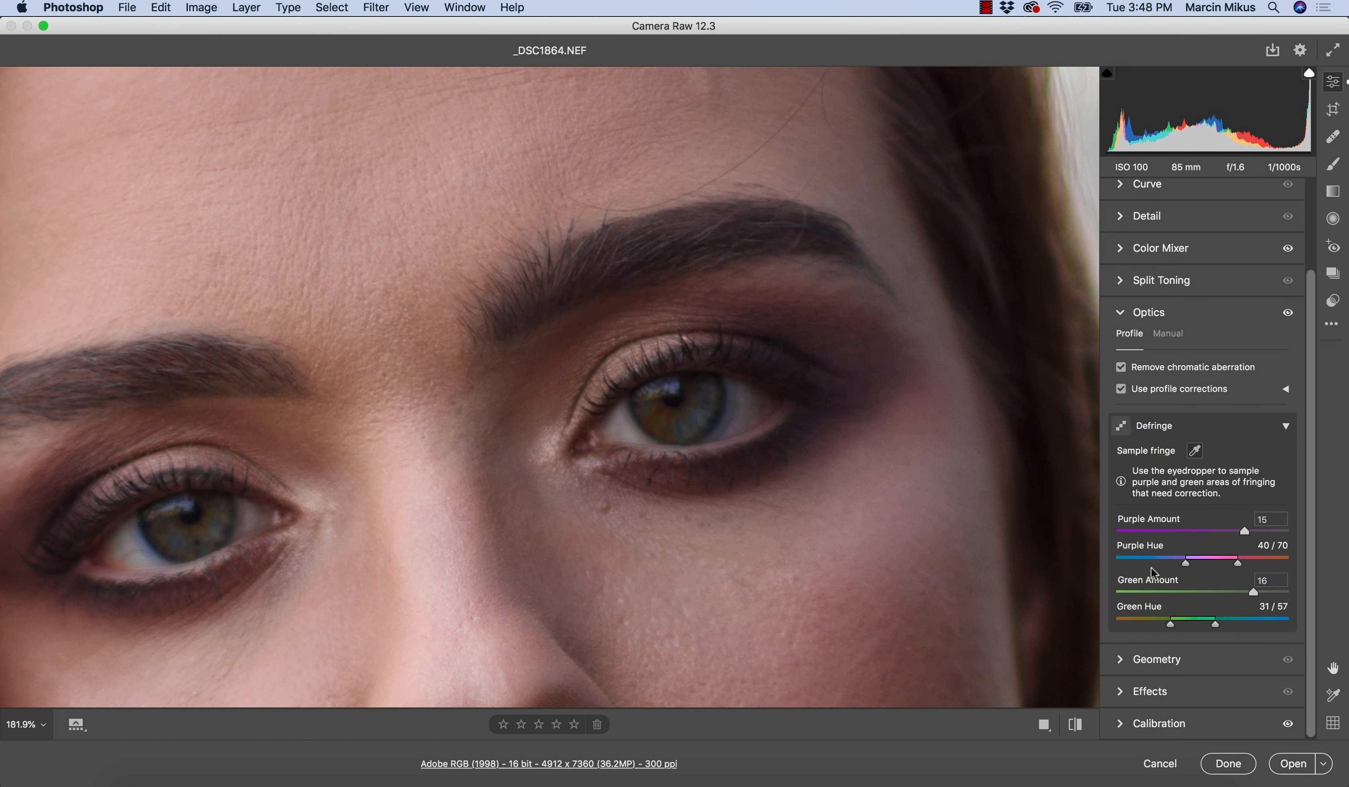
drag(1188, 566, 1098, 571)
drag(1120, 565, 1158, 560)
key(space)
drag(897, 362, 809, 498)
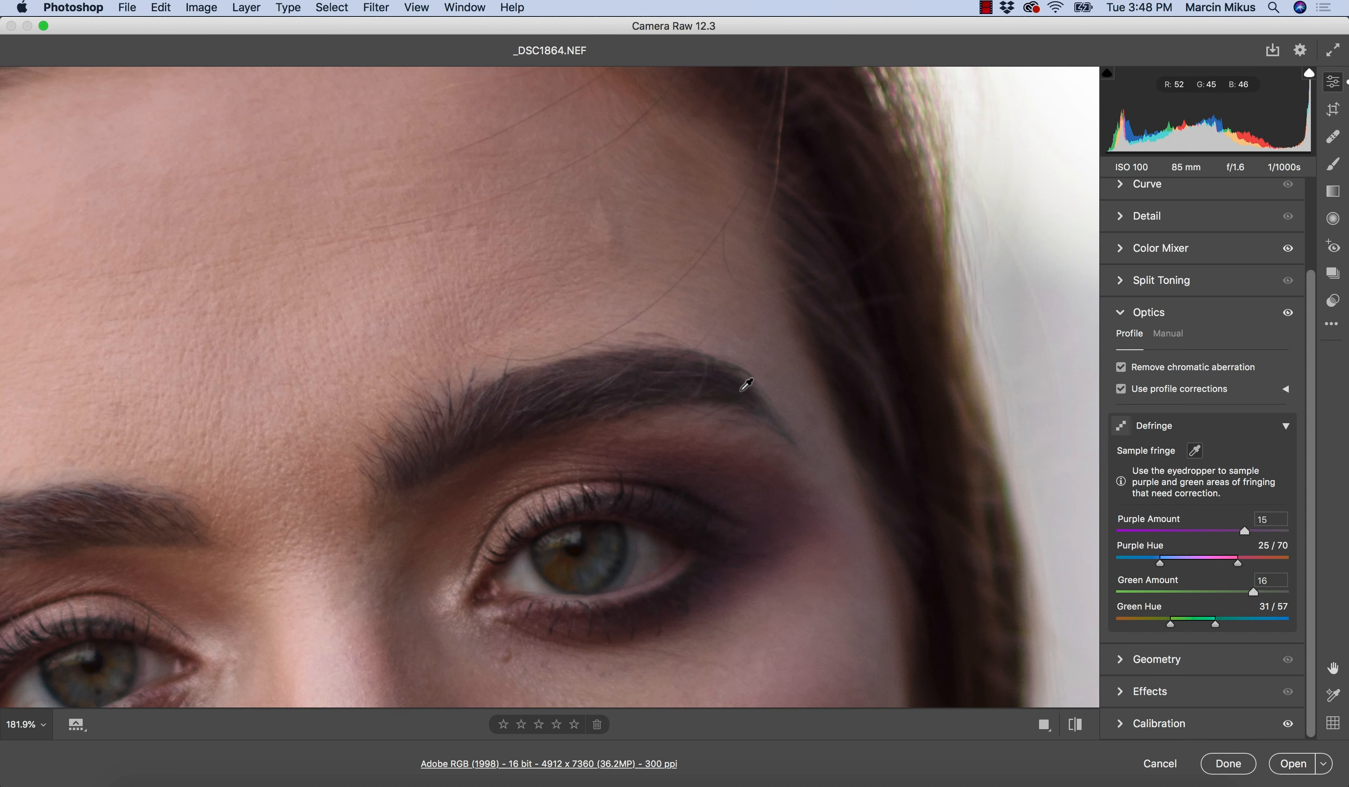
drag(1166, 559, 1168, 560)
Set Green Hue to 30/65 and Green Amount to 15, judging the effect on the hair edge above the forehead
key(space)
drag(843, 326, 743, 583)
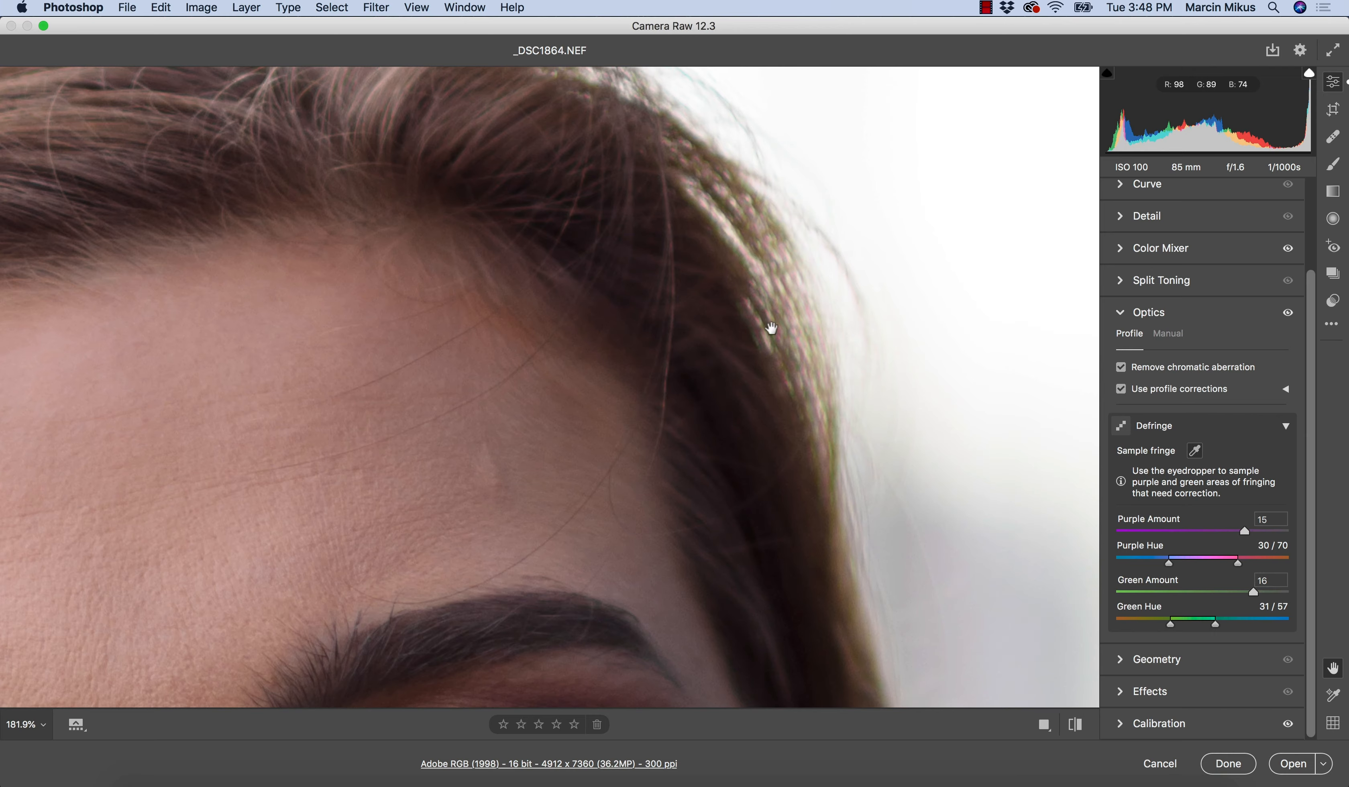
drag(768, 322, 756, 395)
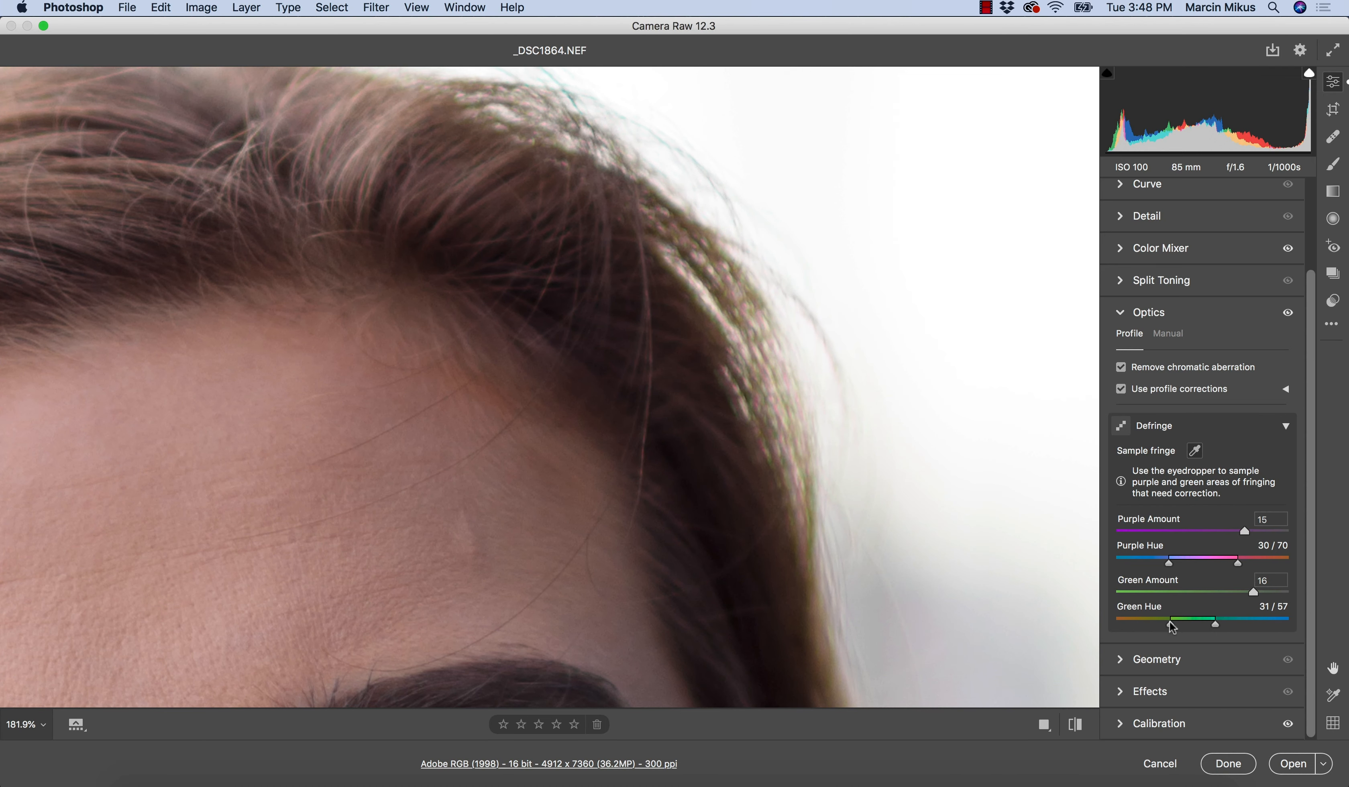
drag(1216, 623, 1230, 629)
mouse_move(1255, 583)
mouse_down()
mouse_move(1288, 591)
mouse_move(1239, 593)
mouse_up()
Check the hair edge and eye area once more, and review the whole portrait at 33.3% and 25% magnification
scroll(767, 485, down, 2)
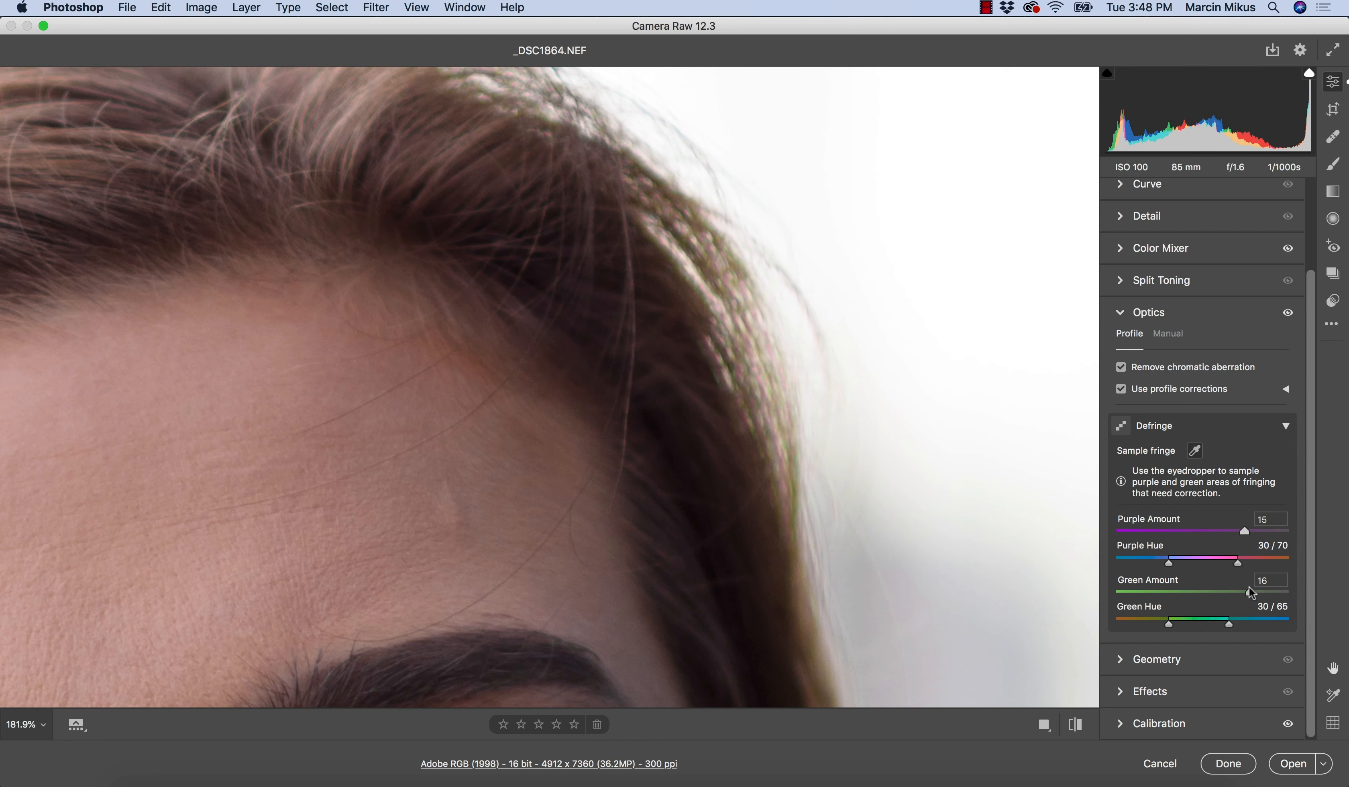
scroll(743, 361, down, 5)
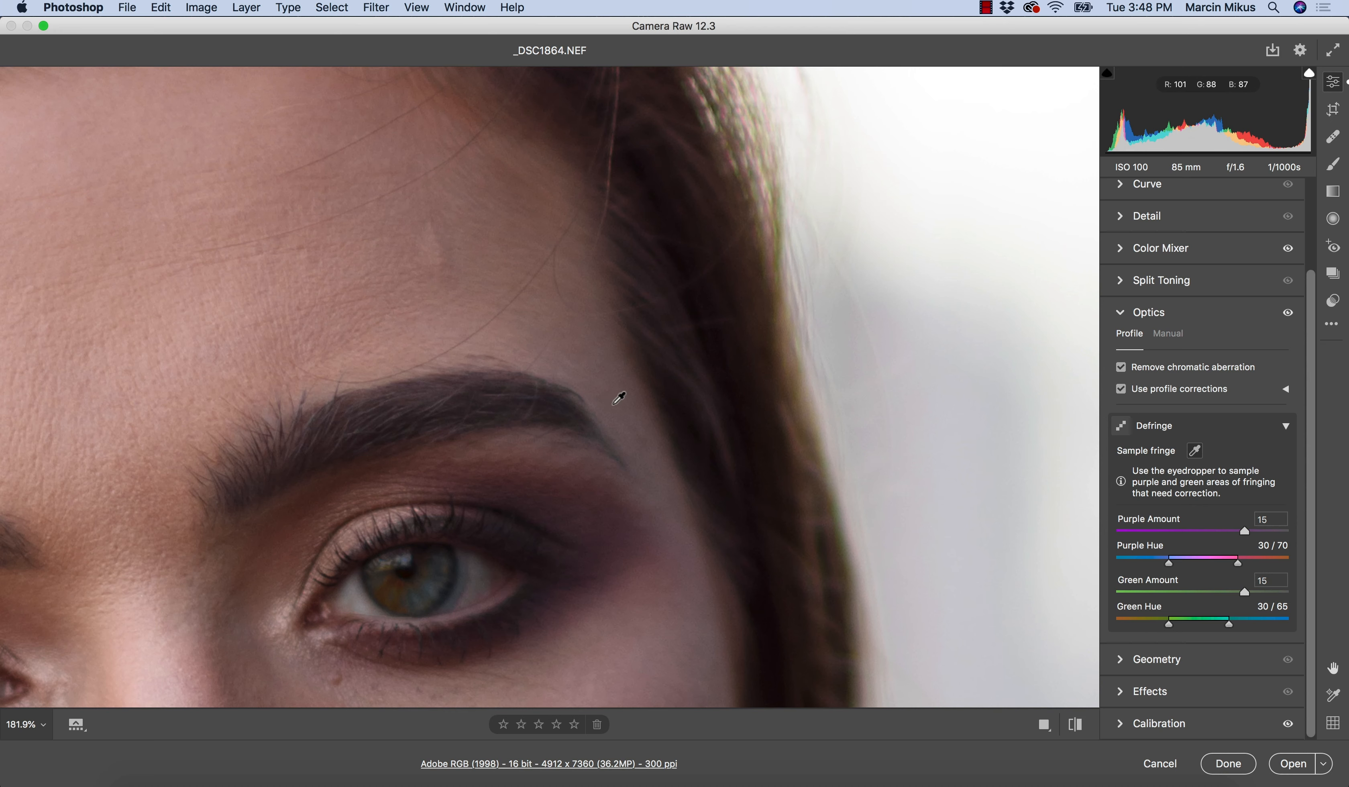
key(super+minus)
key(super+minus)
key(super+minus)
key(super+minus)
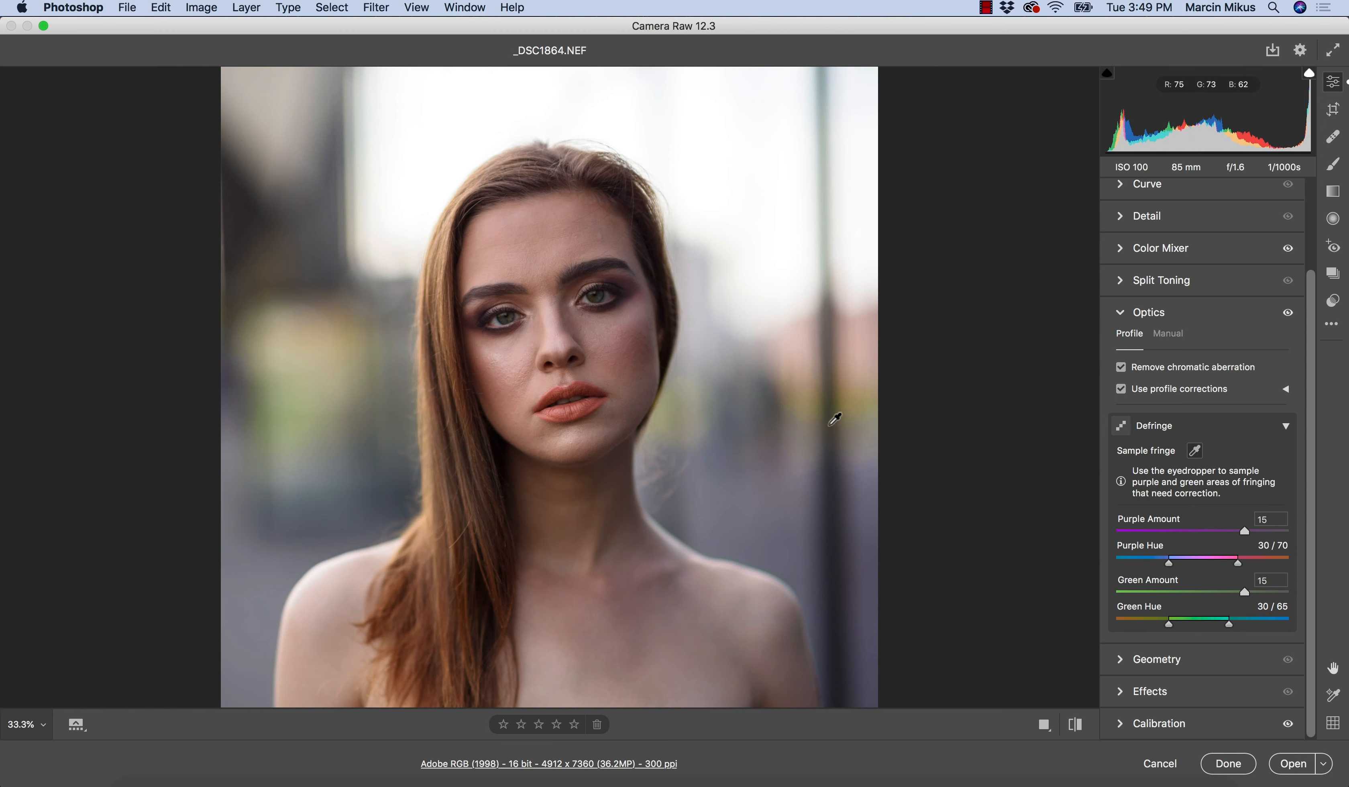
key(space)
drag(585, 406, 602, 337)
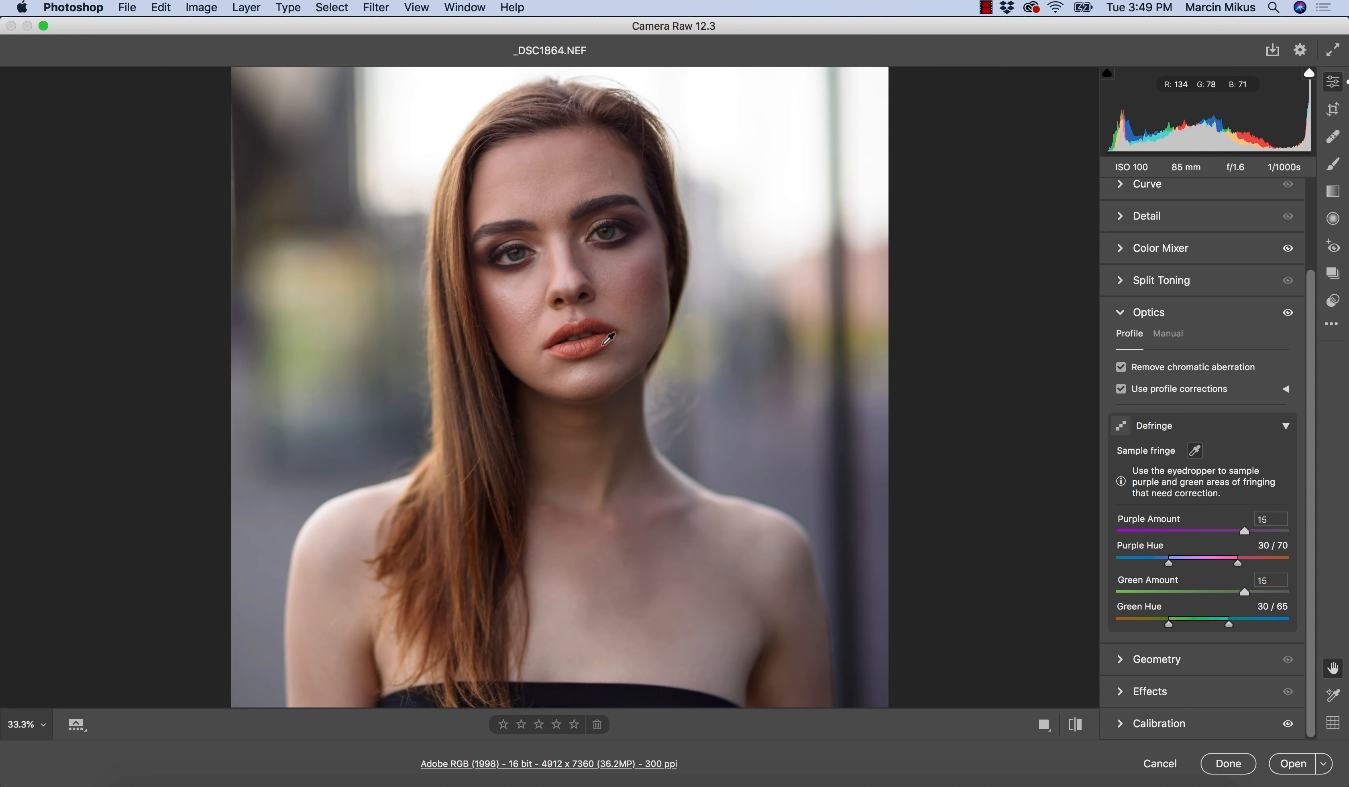
key(super+minus)
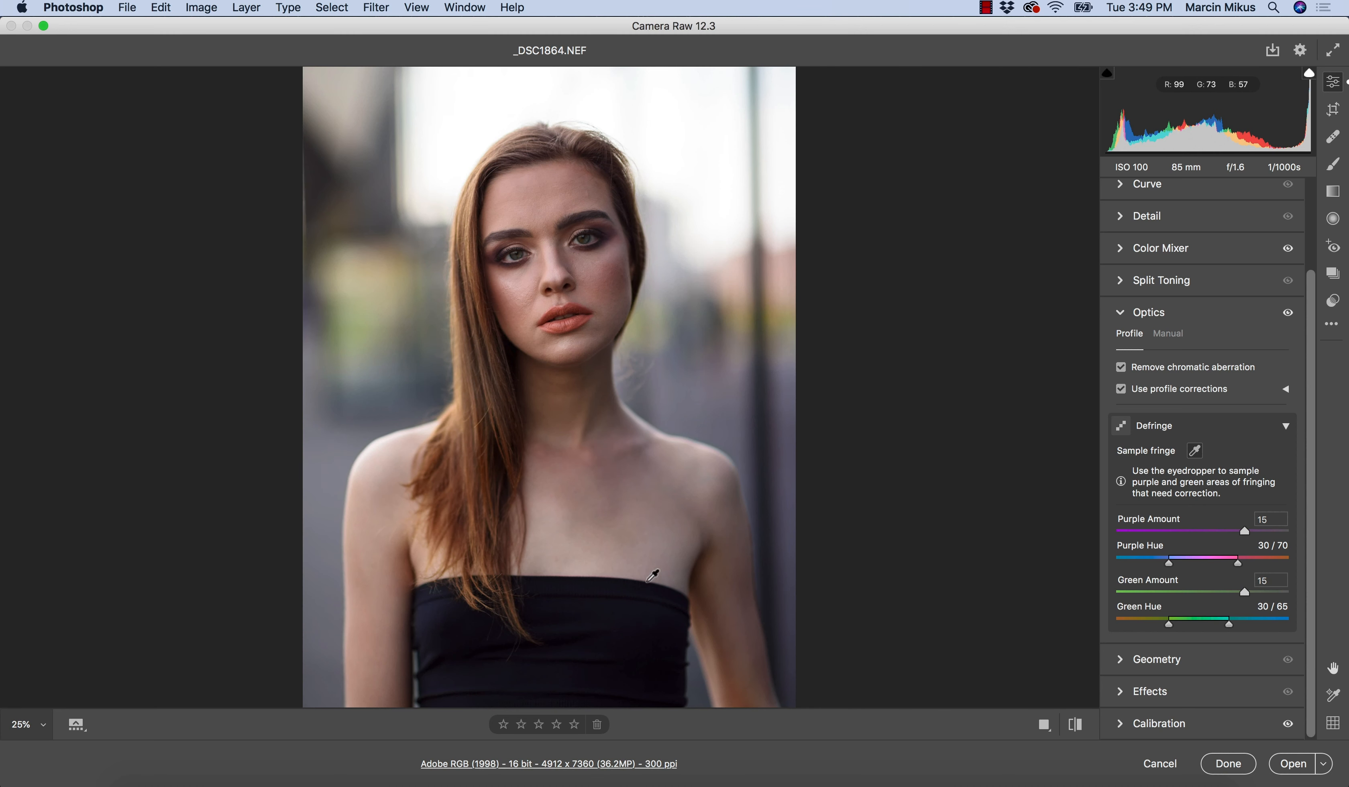
key(space)
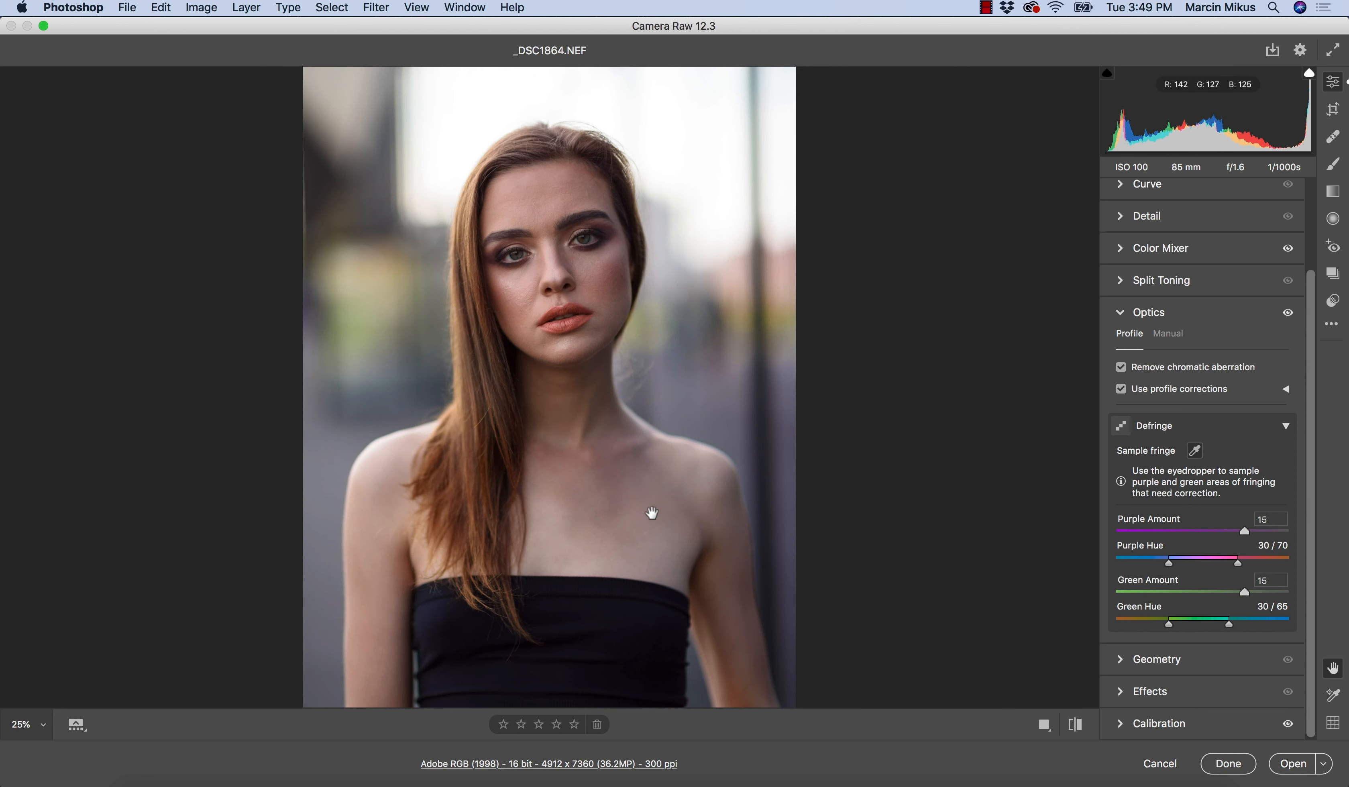